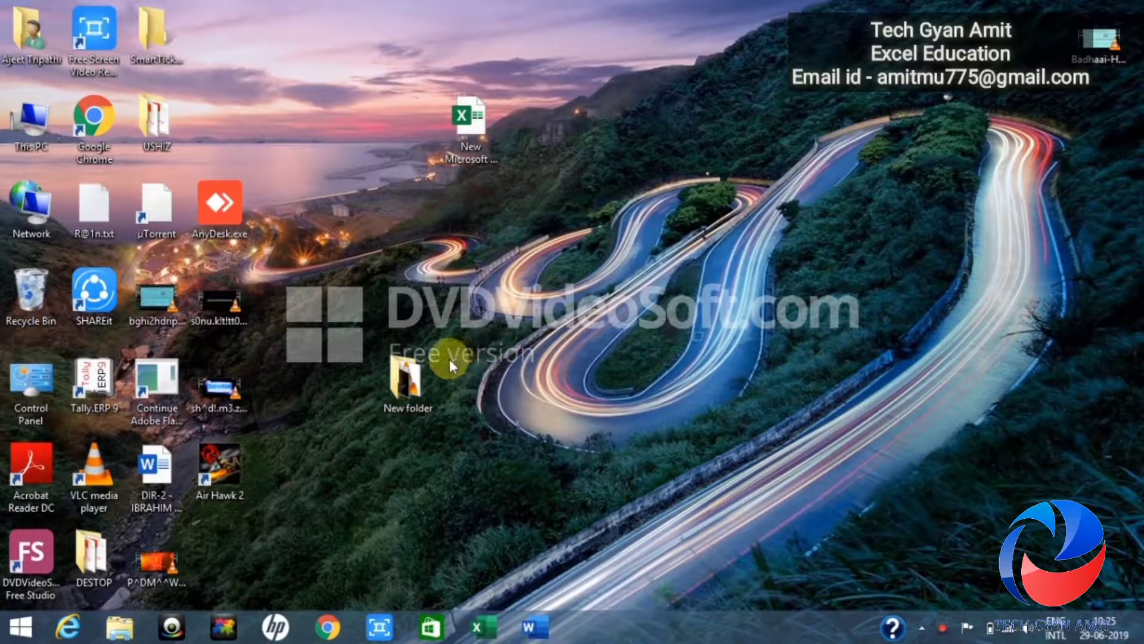
View the contents of the desktop's New folder and close it again.
double_click(418, 377)
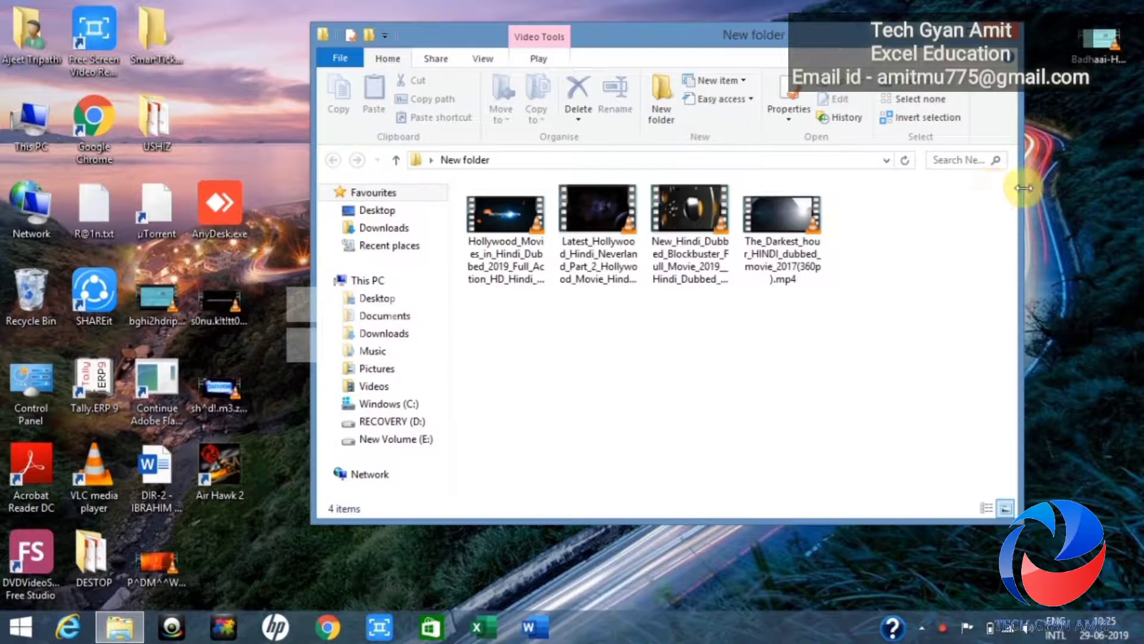
click(1003, 33)
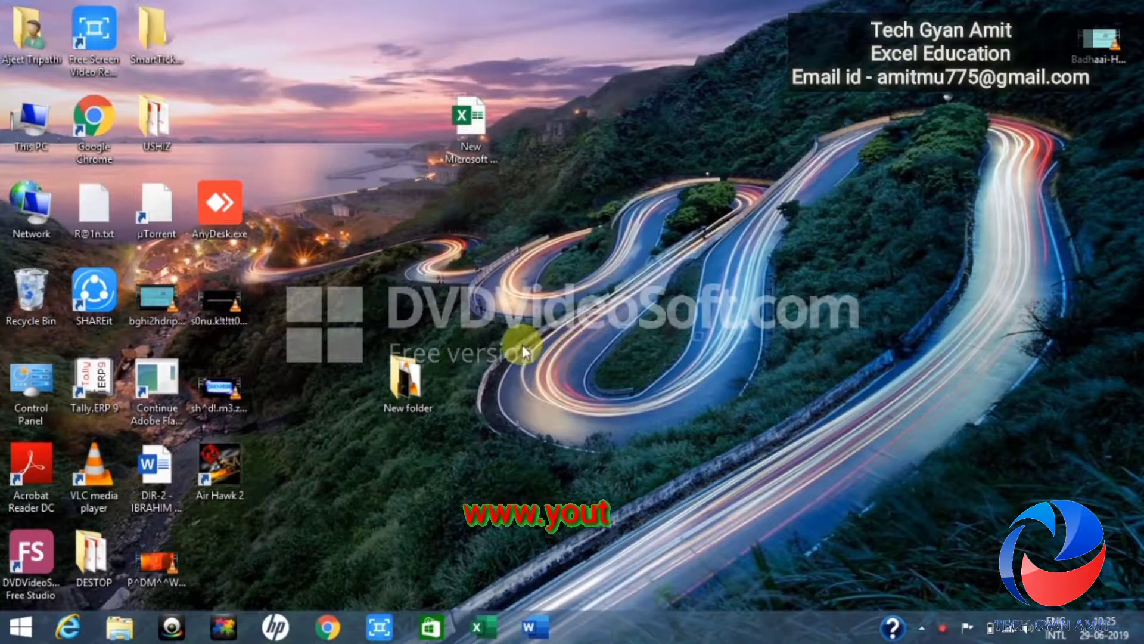
Edit the security permissions of the desktop's New folder to deny Full control to the Administrators group.
right_click(408, 387)
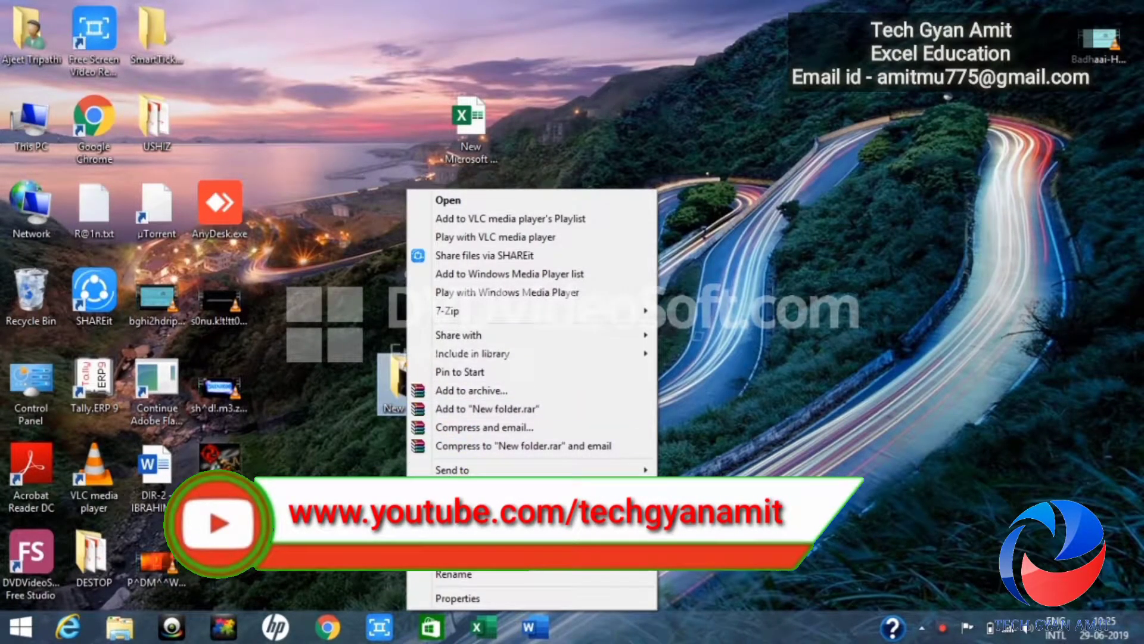
click(450, 596)
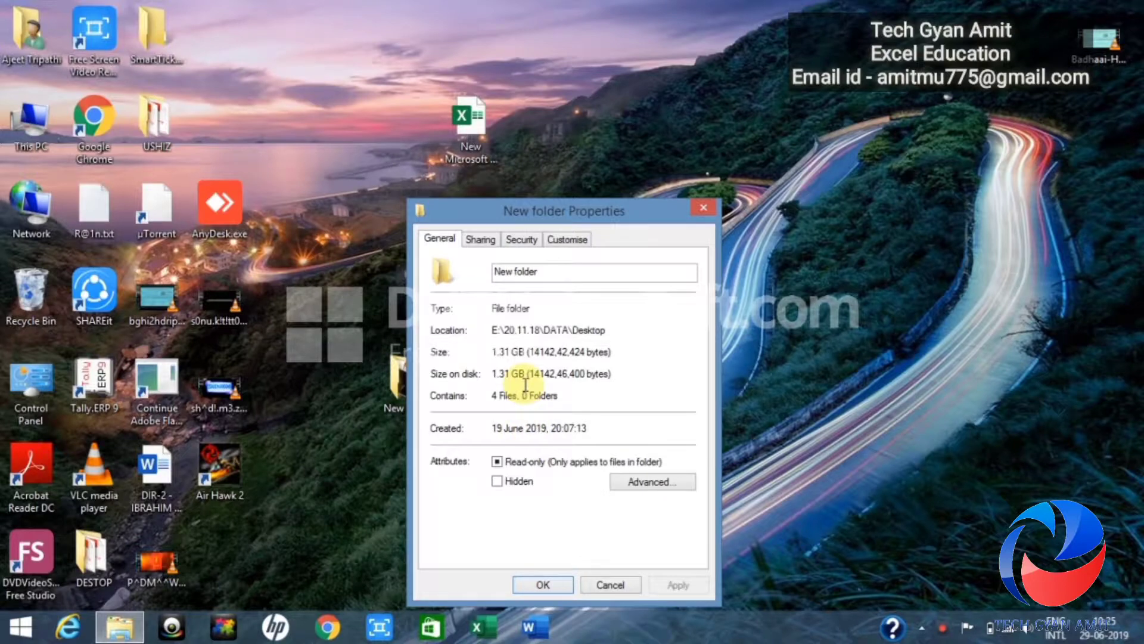
click(527, 241)
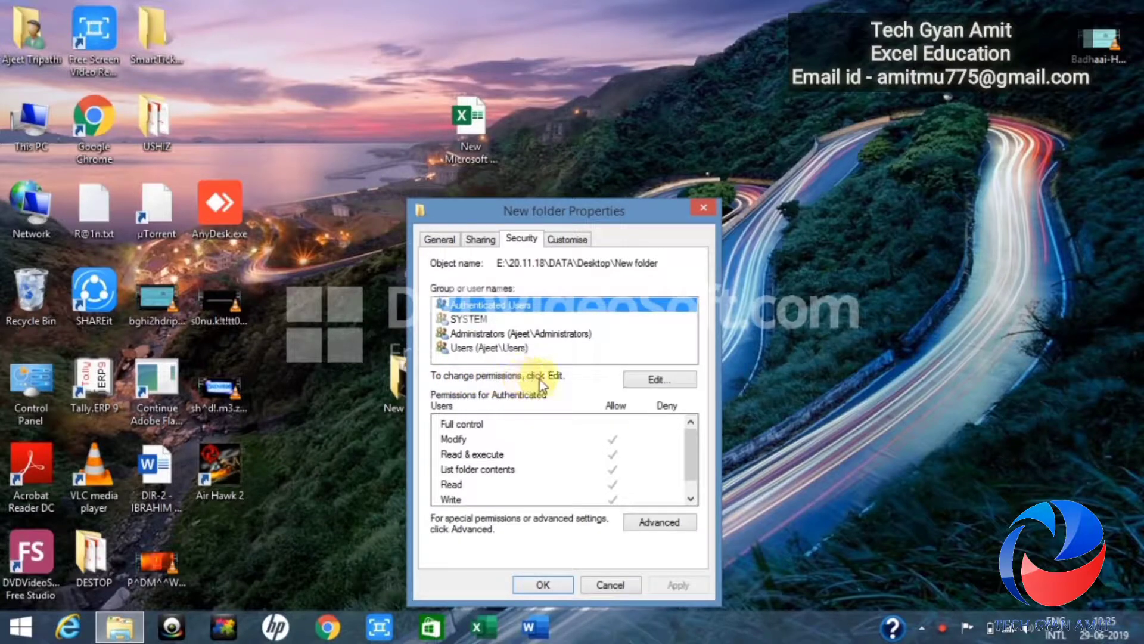
click(654, 379)
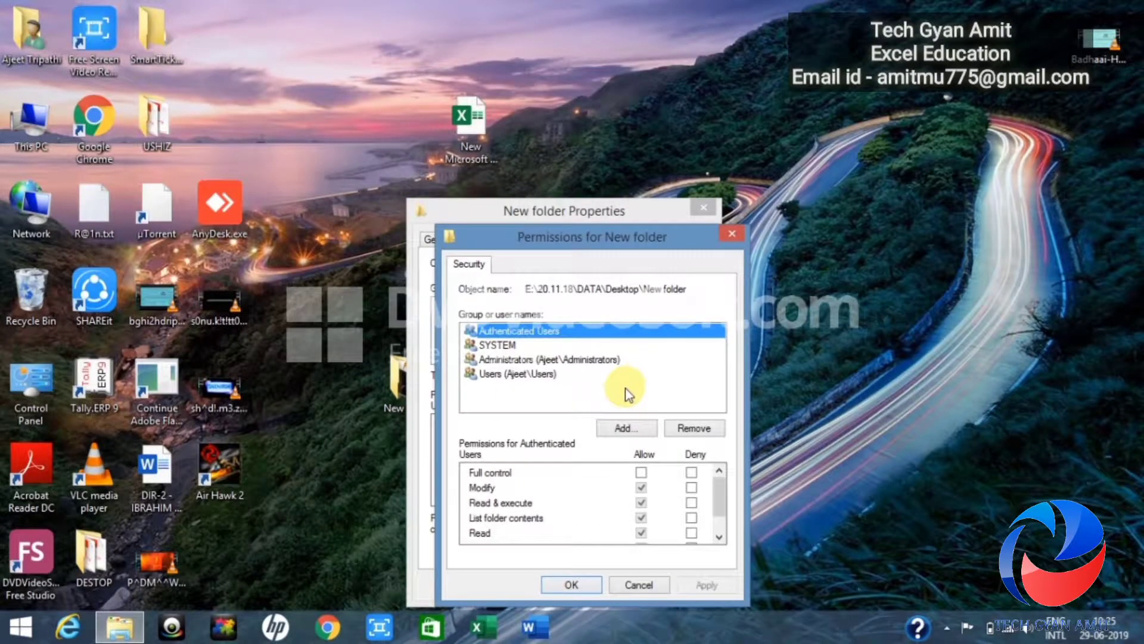
click(566, 360)
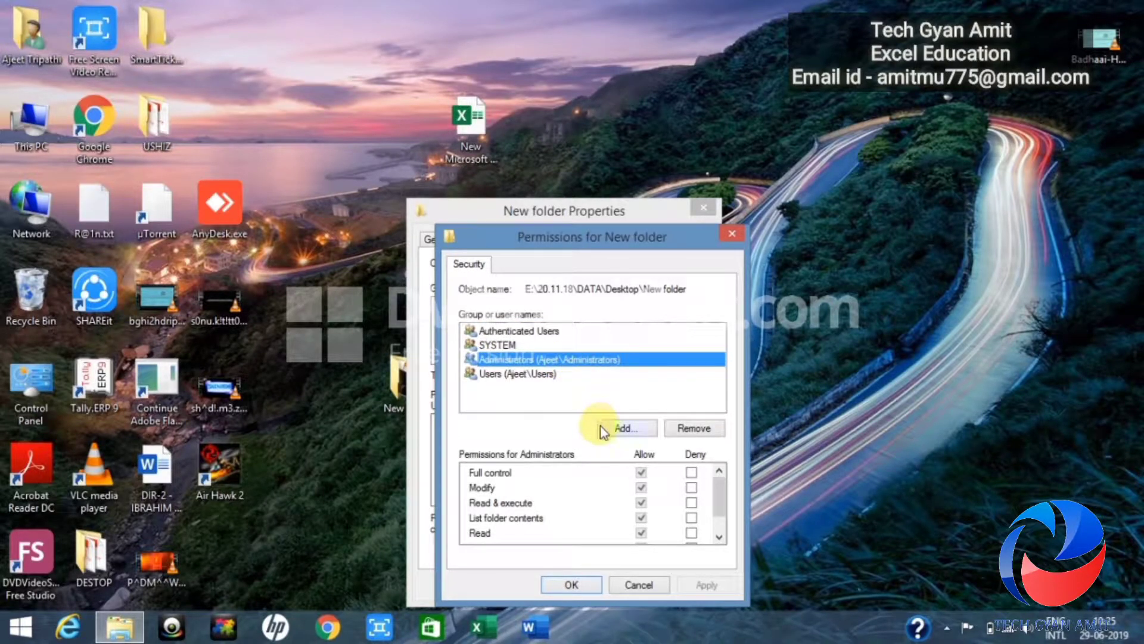
click(692, 474)
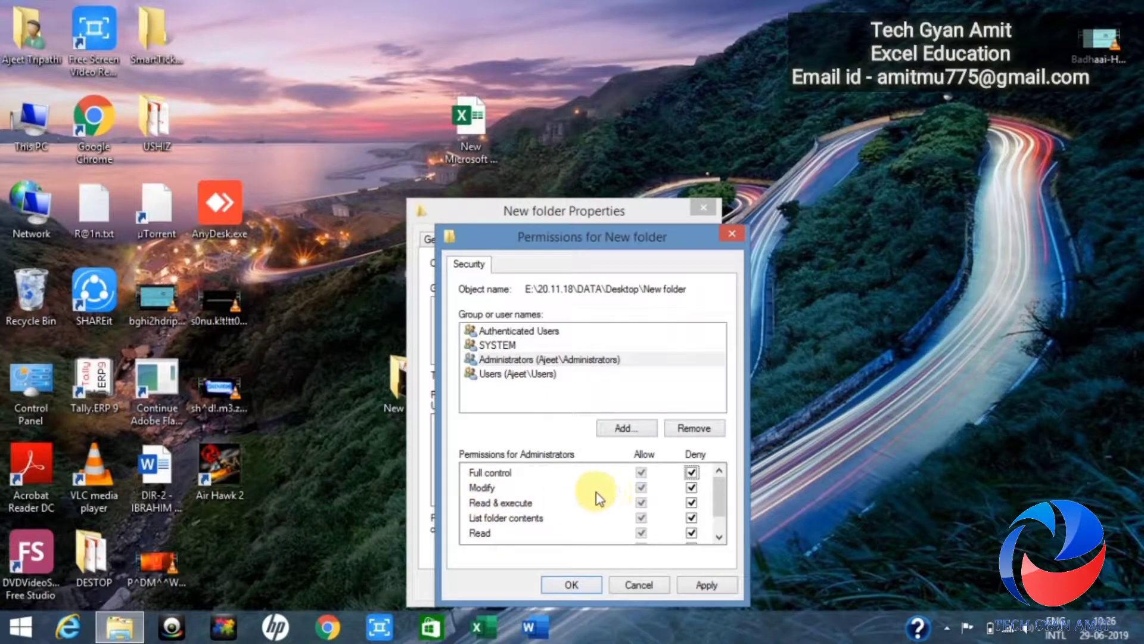
click(712, 585)
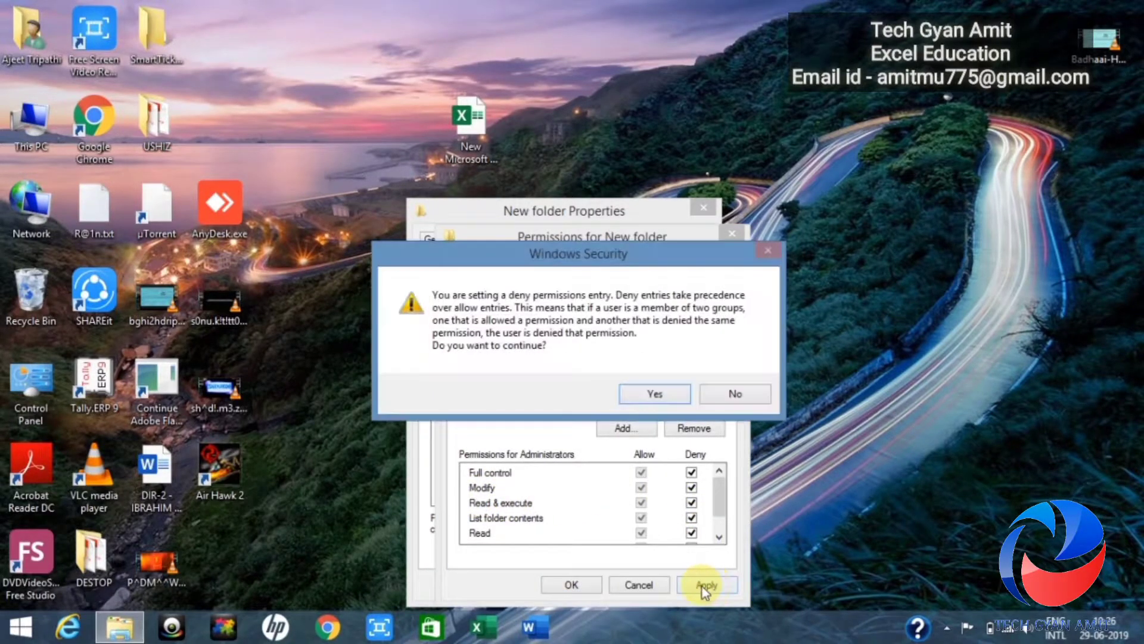
click(648, 399)
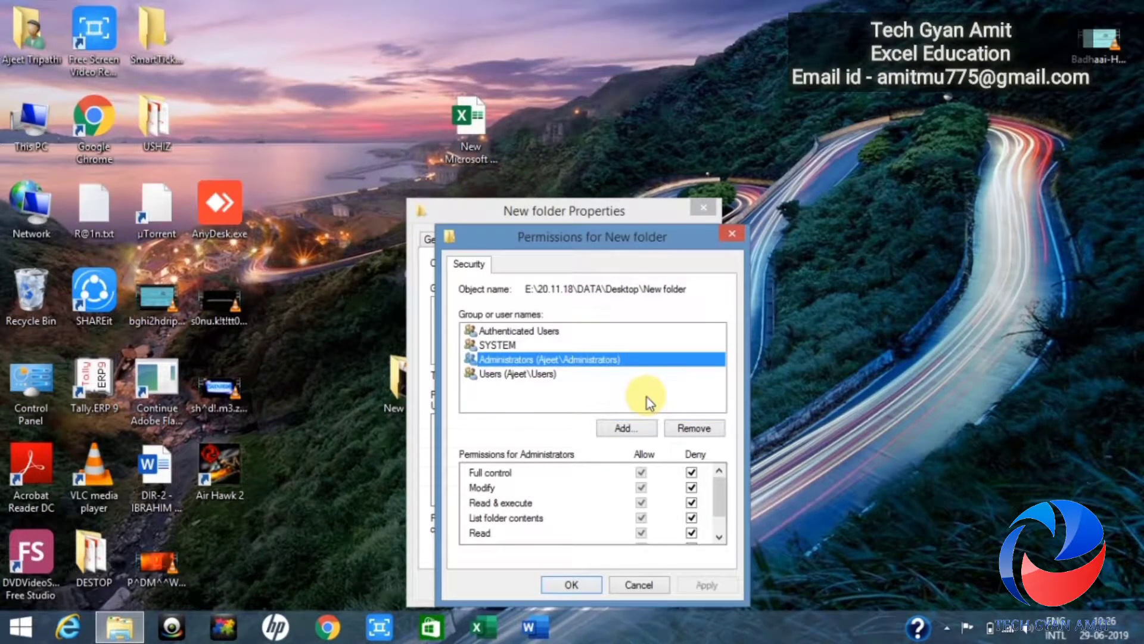
click(569, 585)
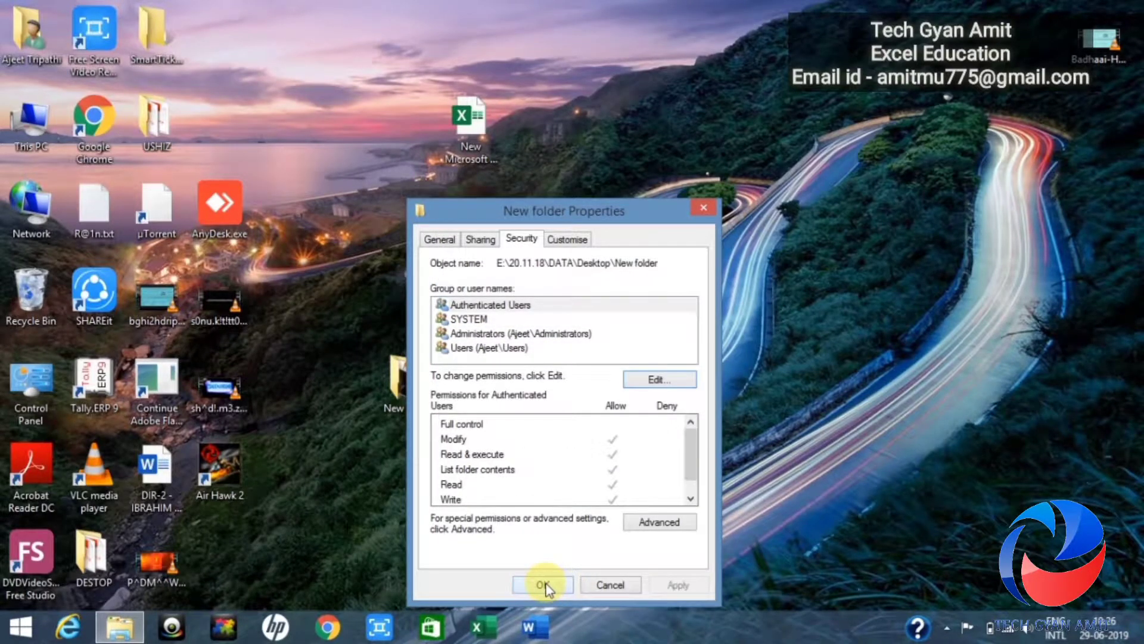
click(545, 586)
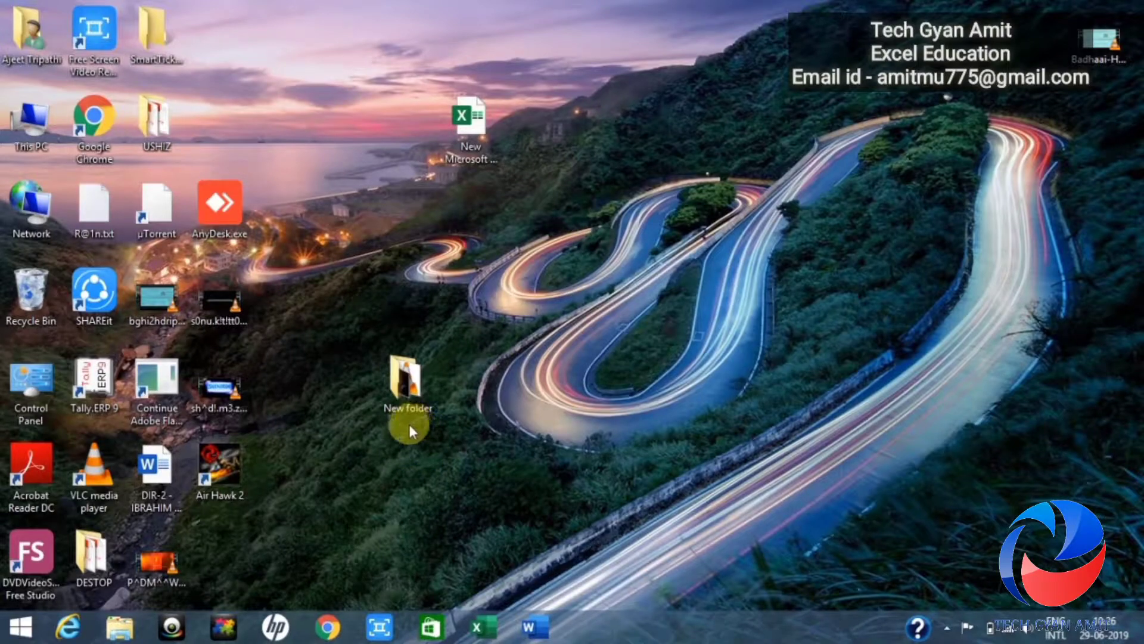
Try to open the restricted New folder on the desktop, requesting permanent access to it.
double_click(409, 395)
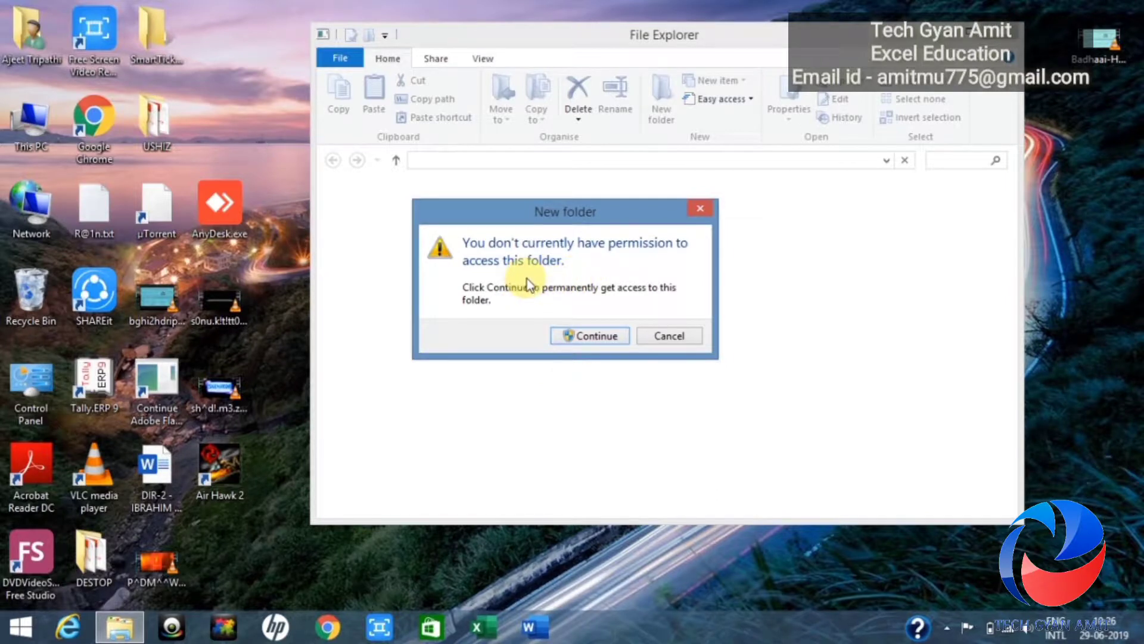
click(593, 337)
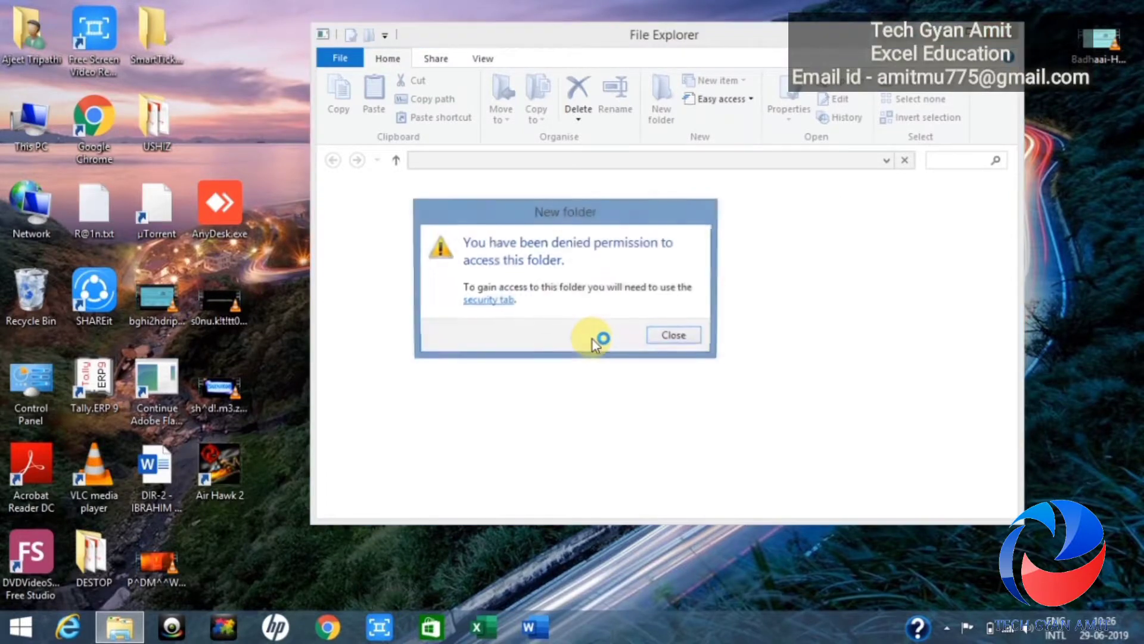
click(659, 337)
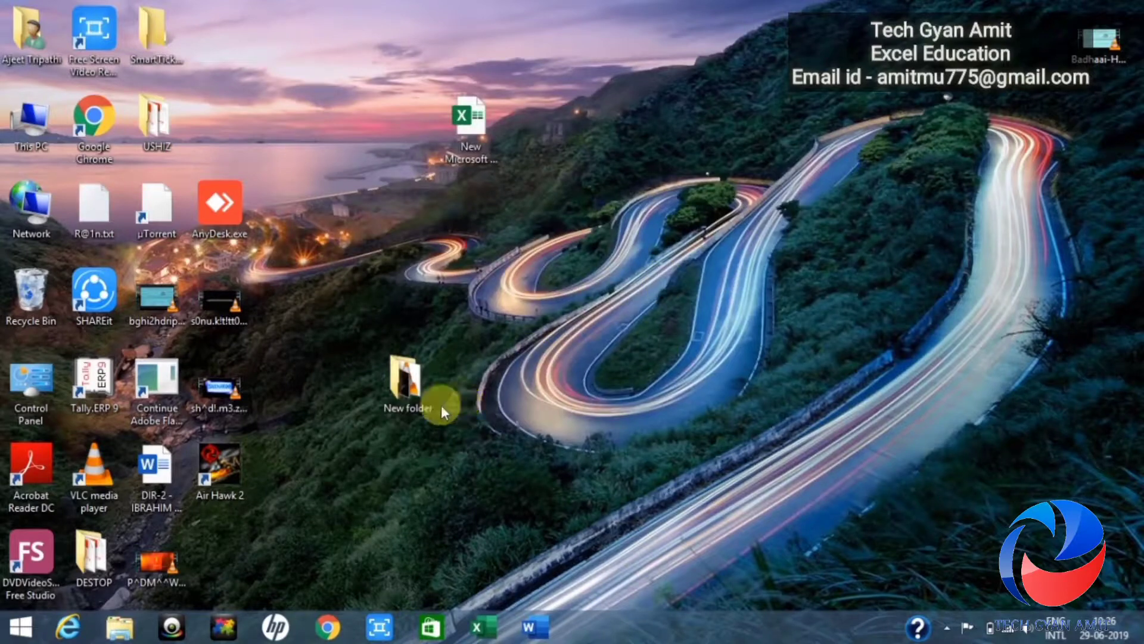
Try to delete the restricted New folder from the desktop using administrator permission.
click(410, 399)
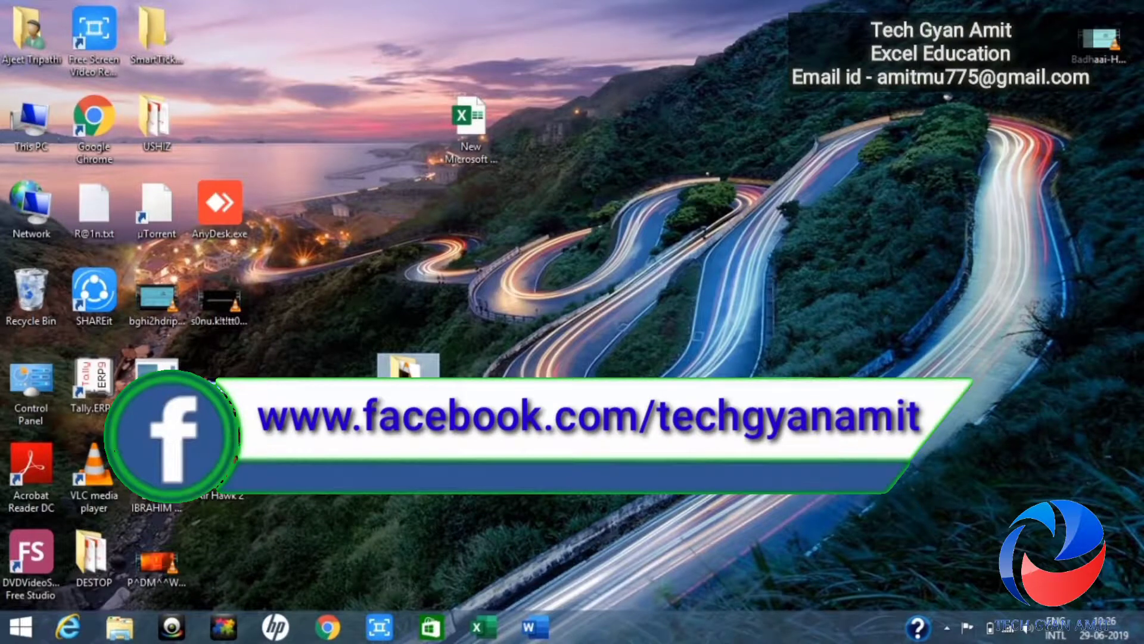
key(Delete)
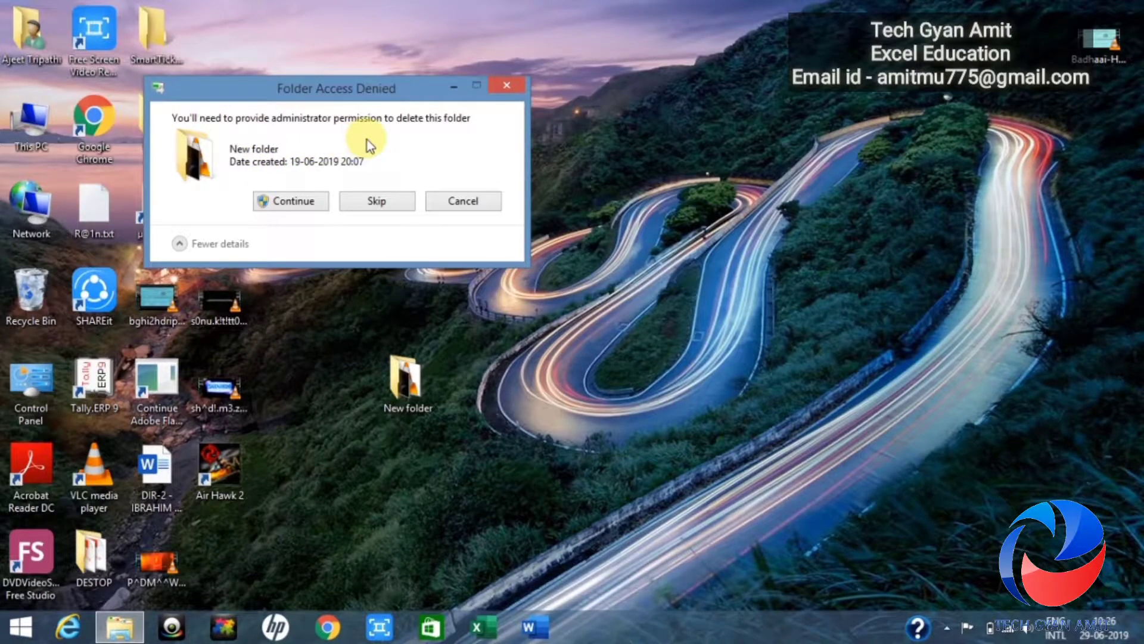
click(313, 203)
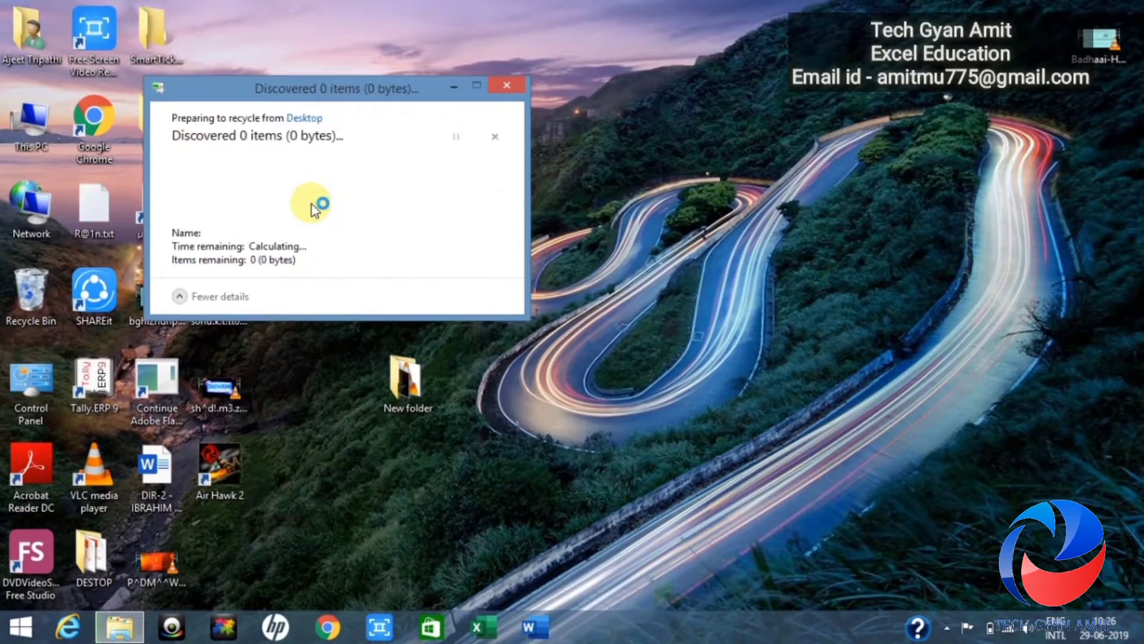
click(504, 80)
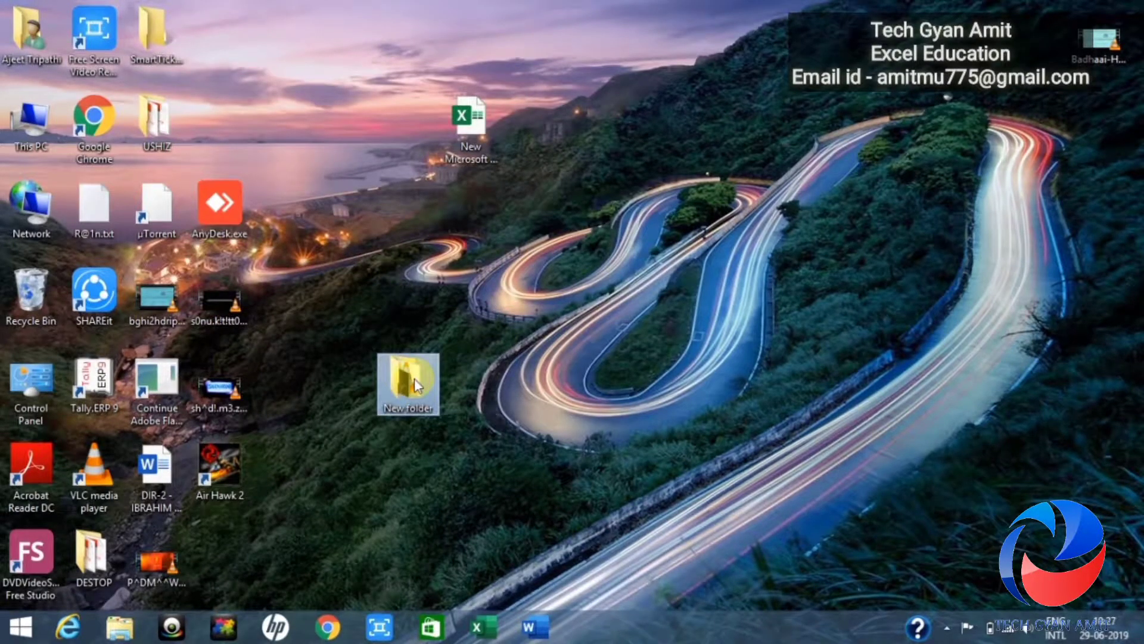
Try to paste a copy of the restricted New folder into the Music folder using administrator permission.
mouse_move(413, 378)
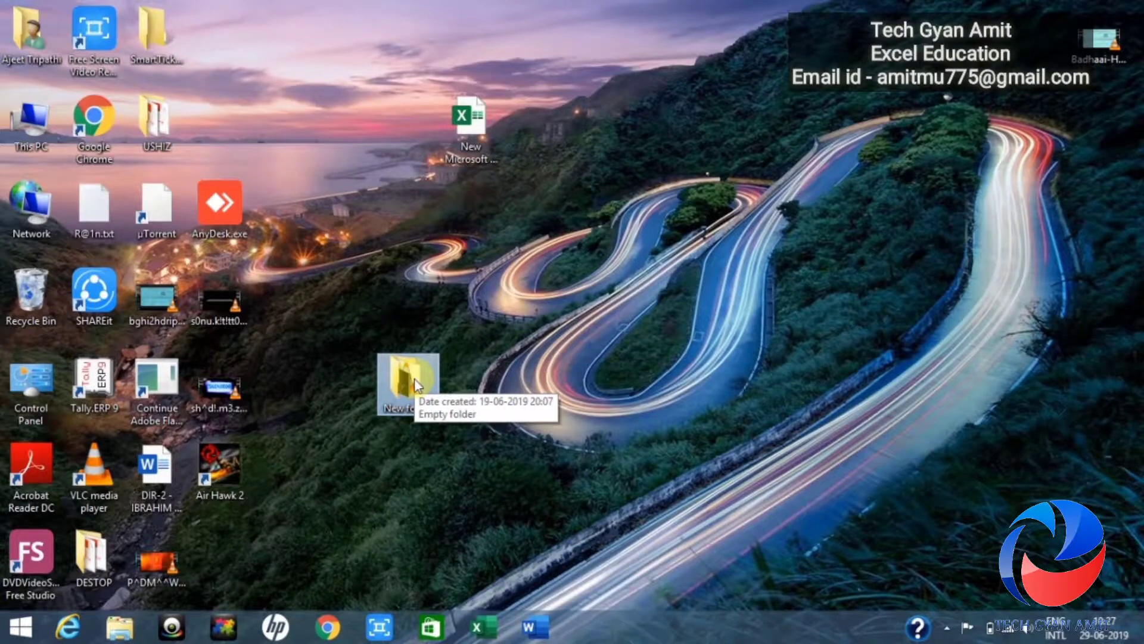
double_click(26, 119)
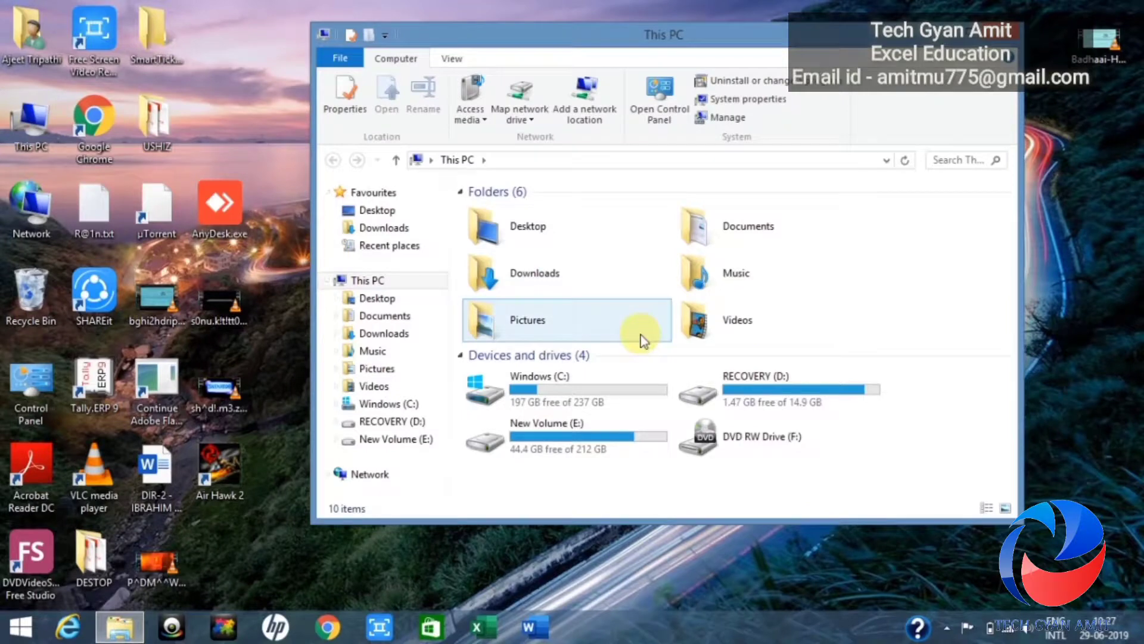
double_click(532, 271)
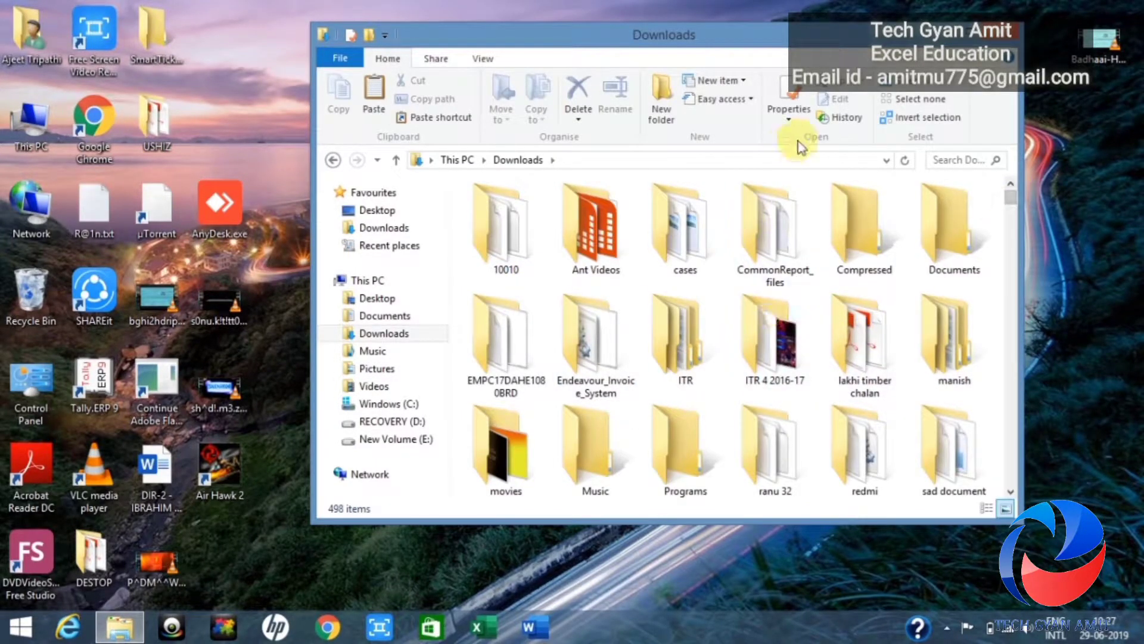
click(396, 161)
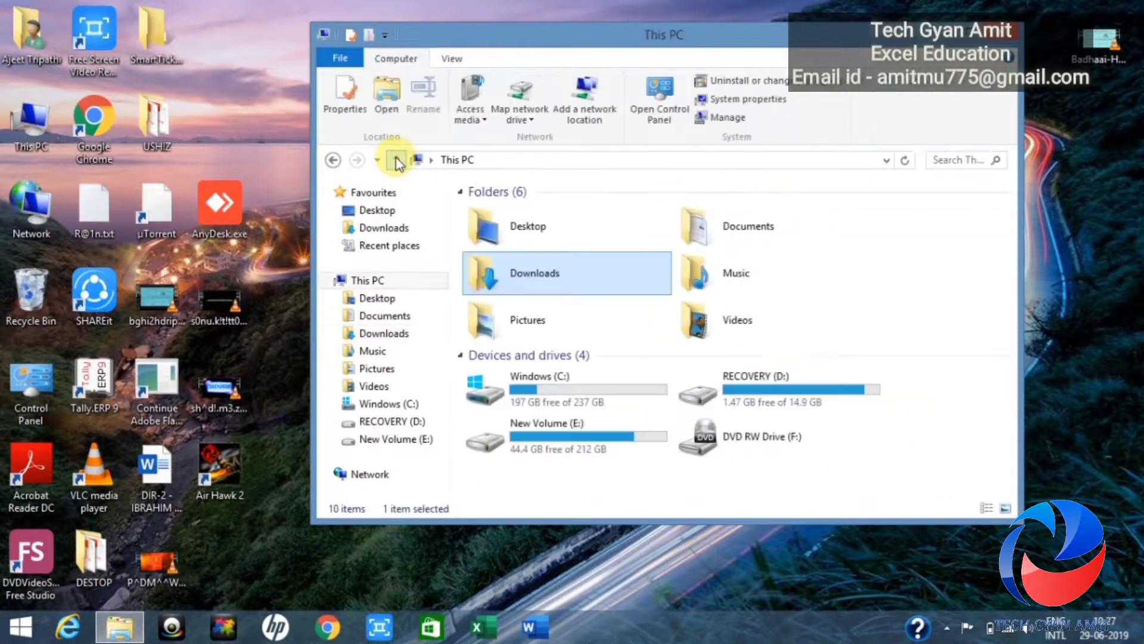
click(708, 285)
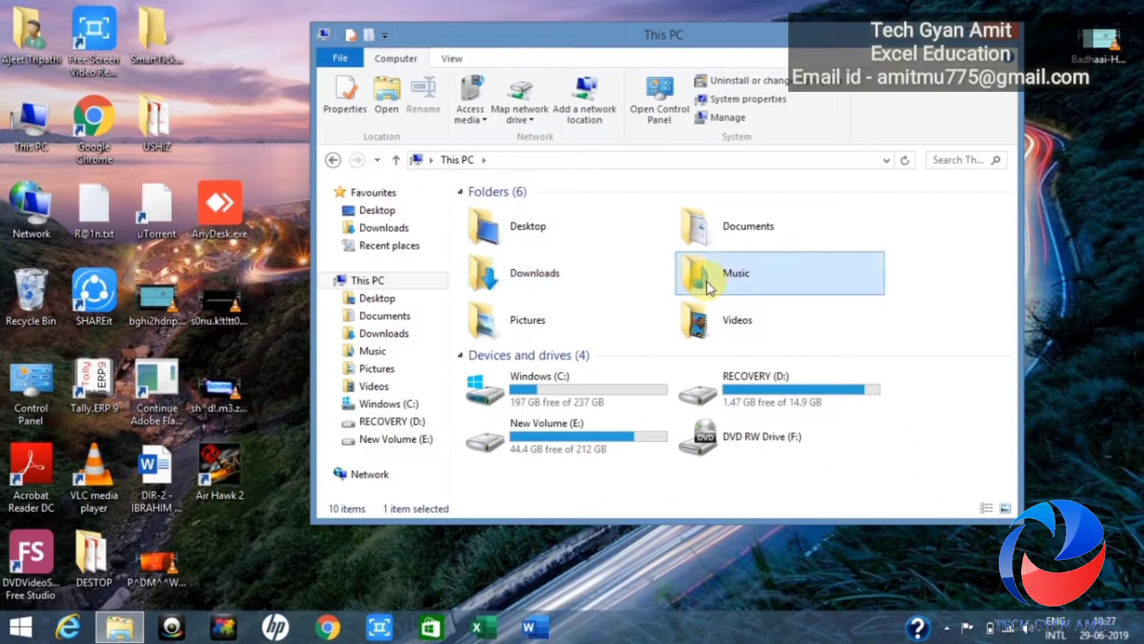
double_click(710, 287)
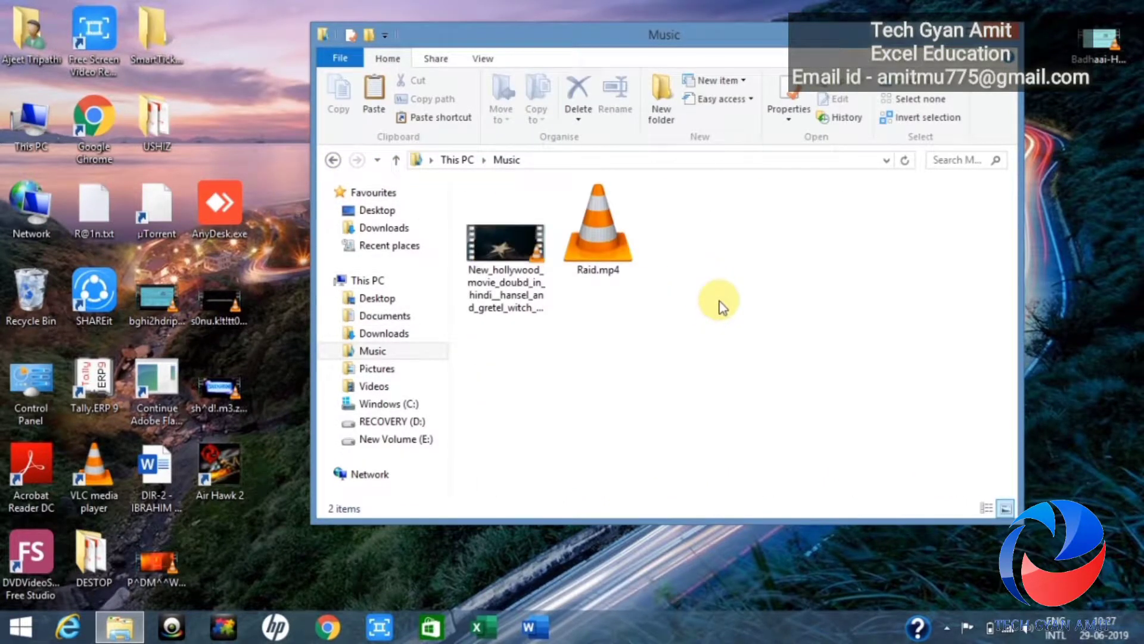
key(ctrl+v)
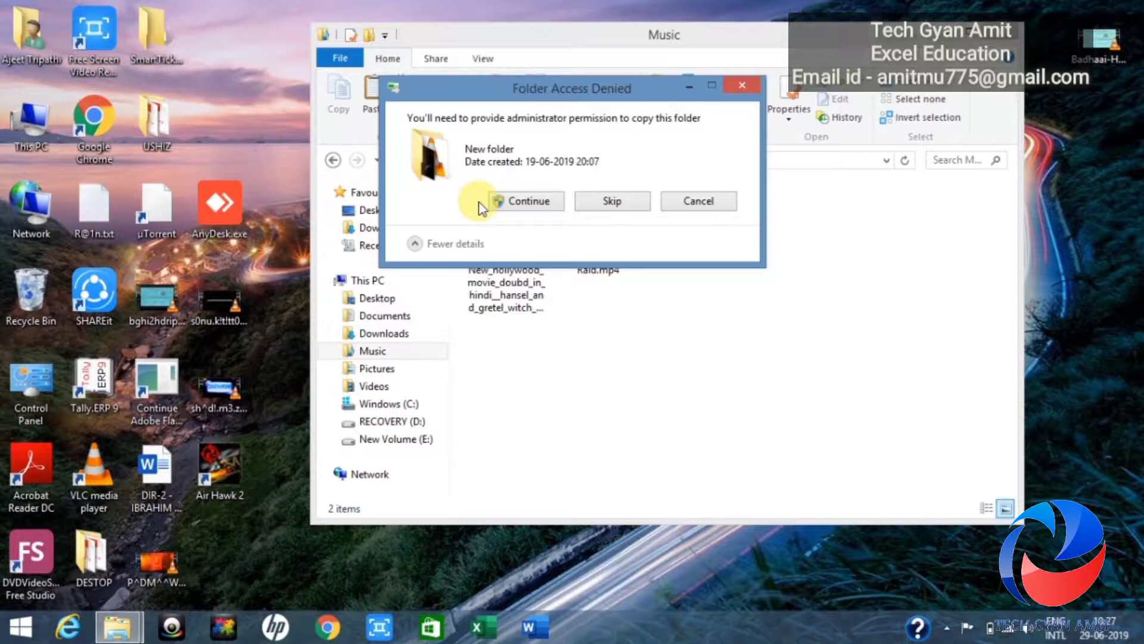
click(518, 201)
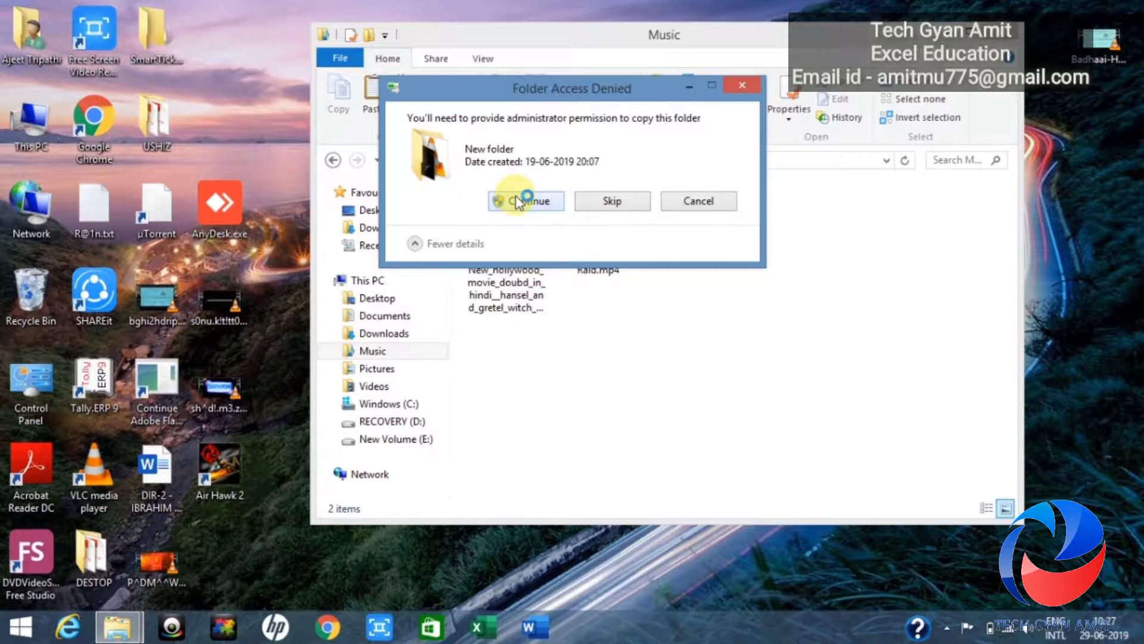
click(742, 87)
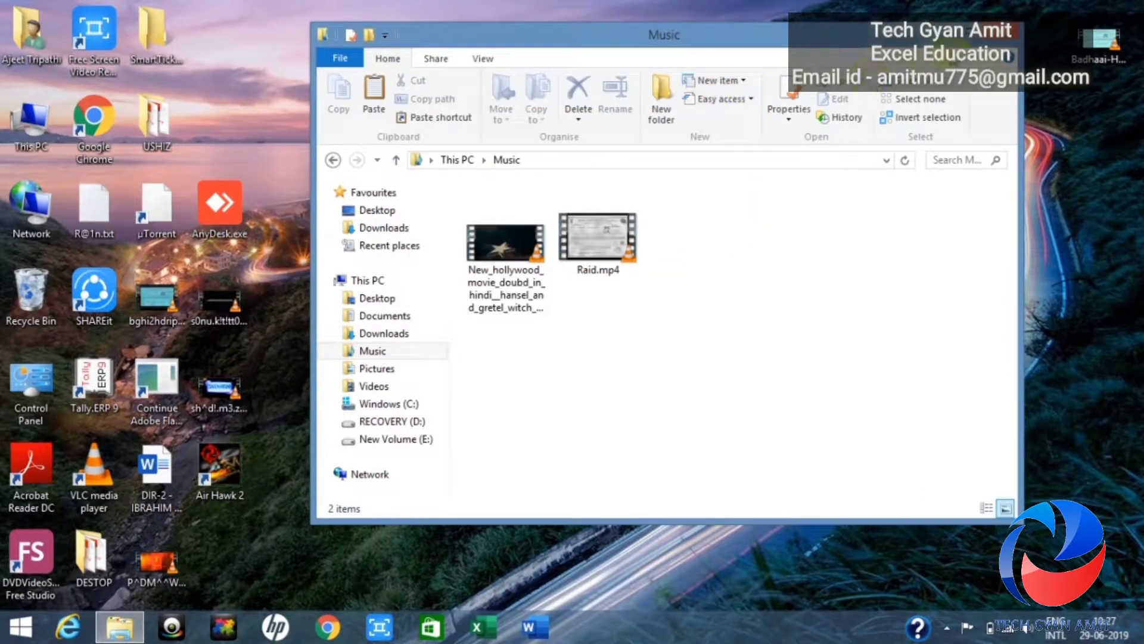
click(1009, 35)
click(553, 273)
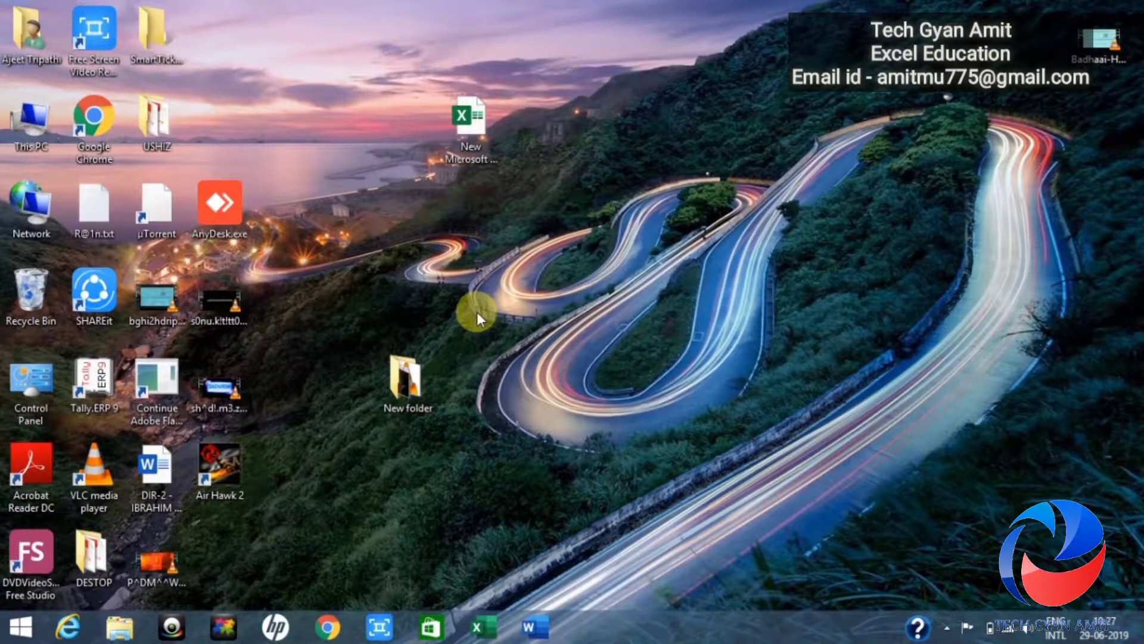
Edit the security permissions of the desktop's New Microsoft Excel Worksheet.xlsx to deny Full control to the Administrators group.
click(470, 141)
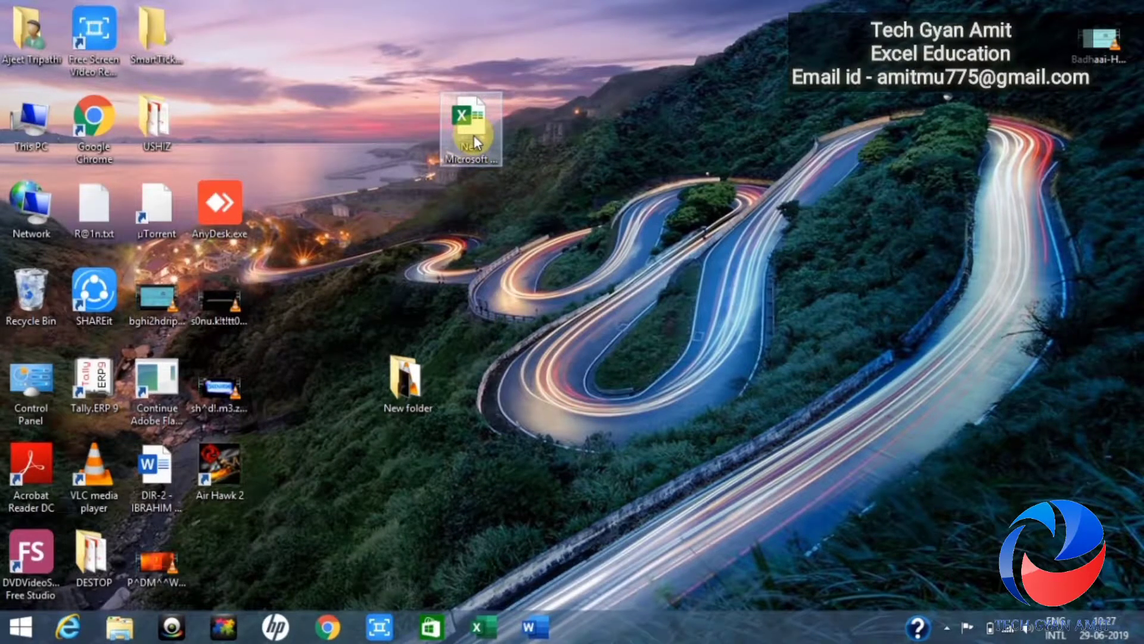
right_click(474, 134)
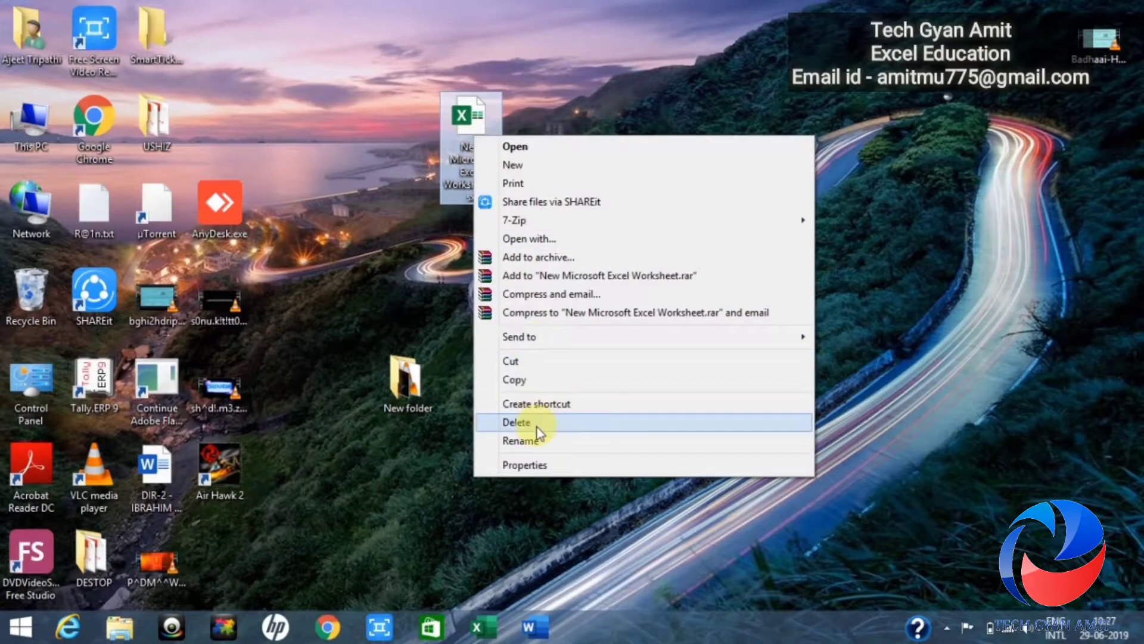
click(530, 465)
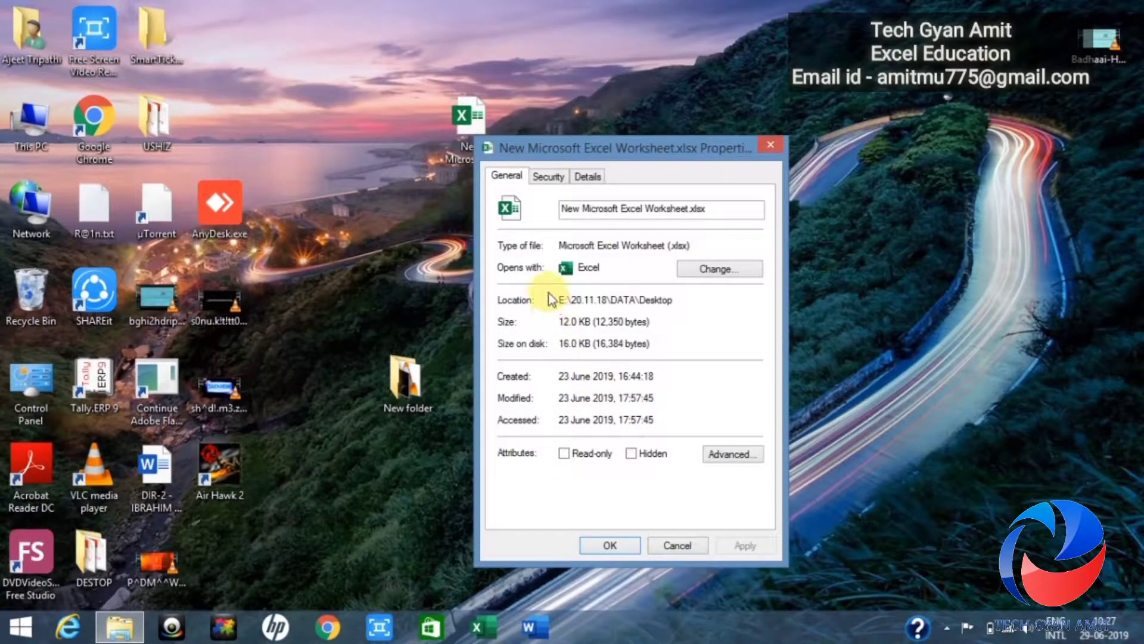
click(550, 177)
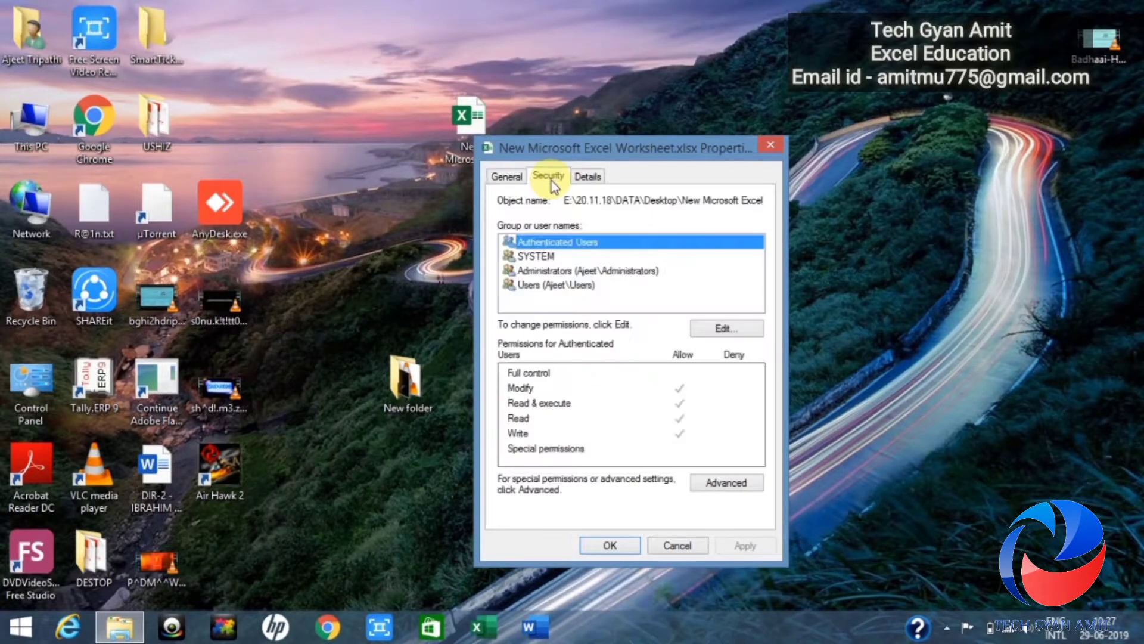
click(529, 271)
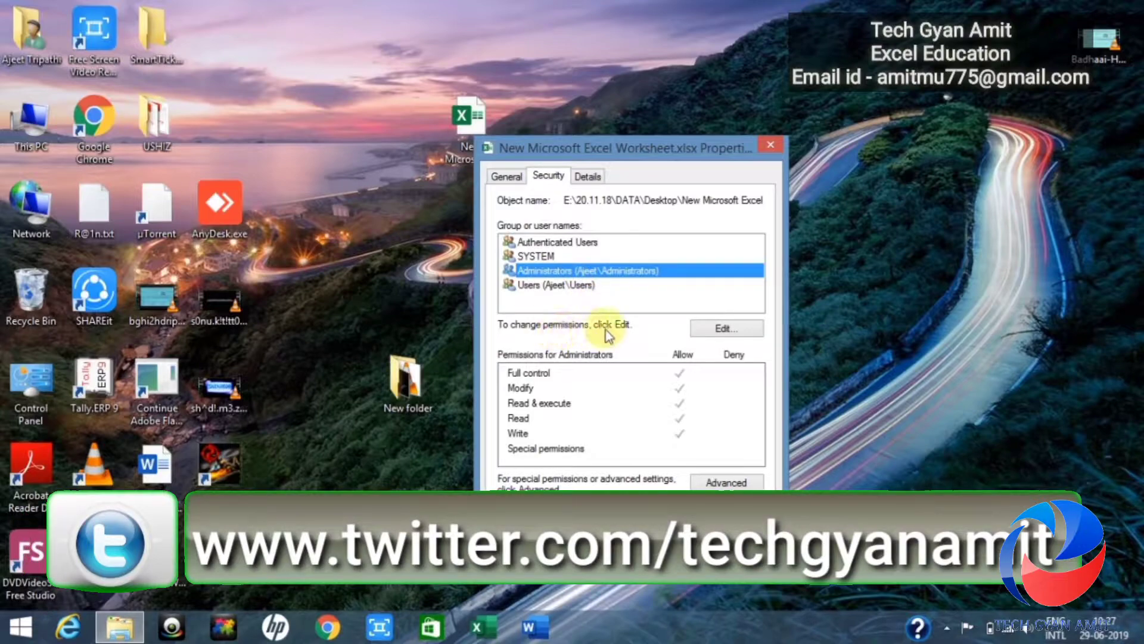
click(711, 334)
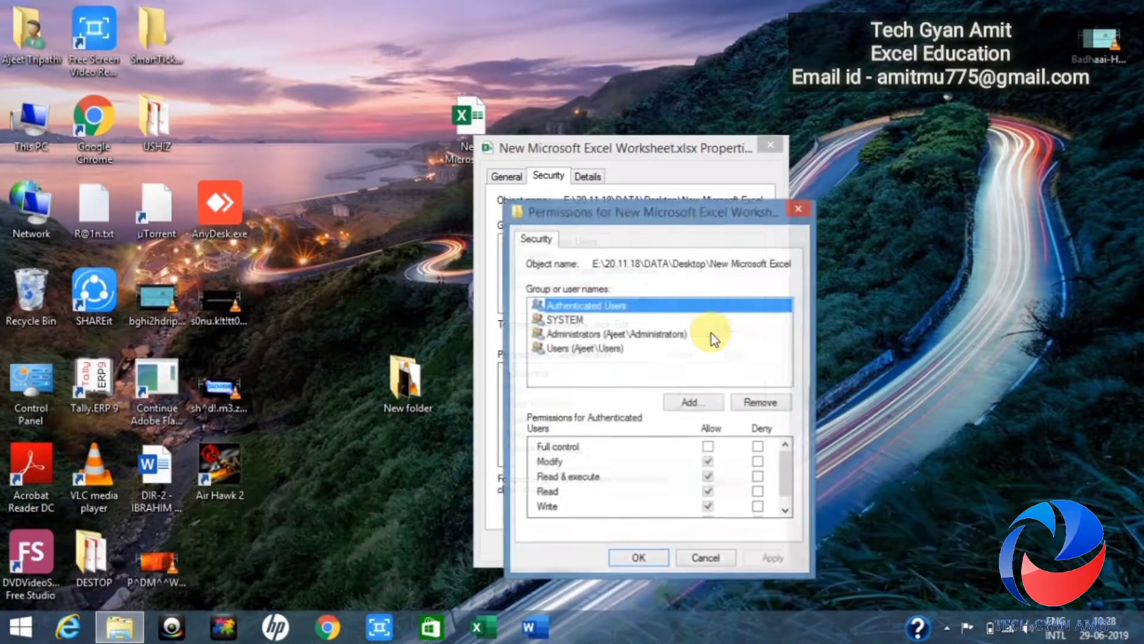
click(655, 336)
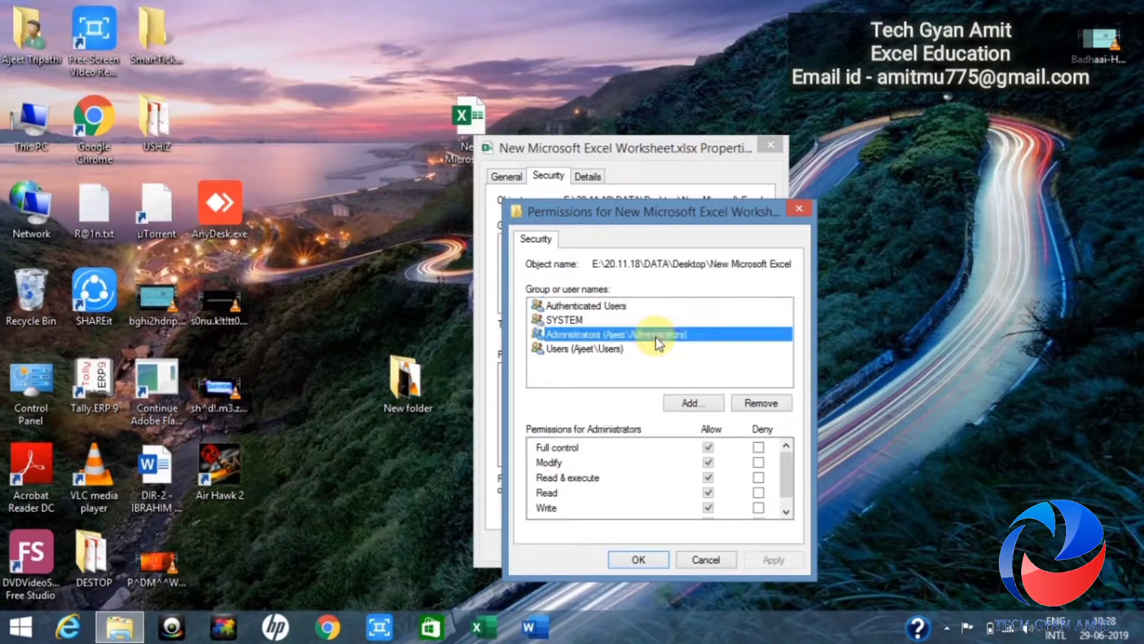
click(758, 449)
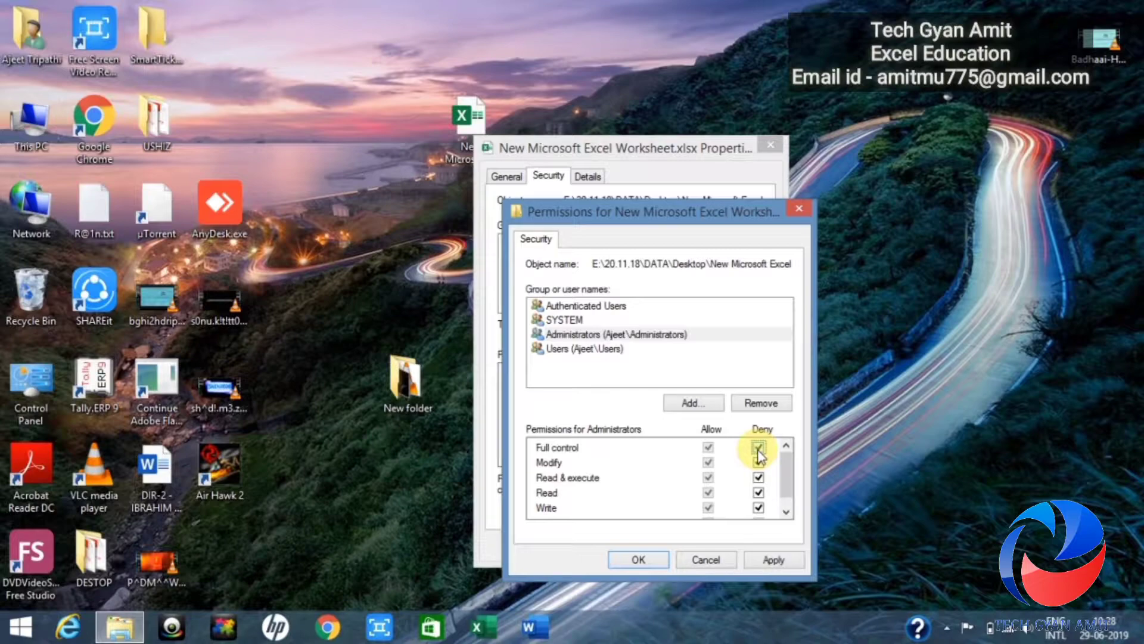
click(785, 567)
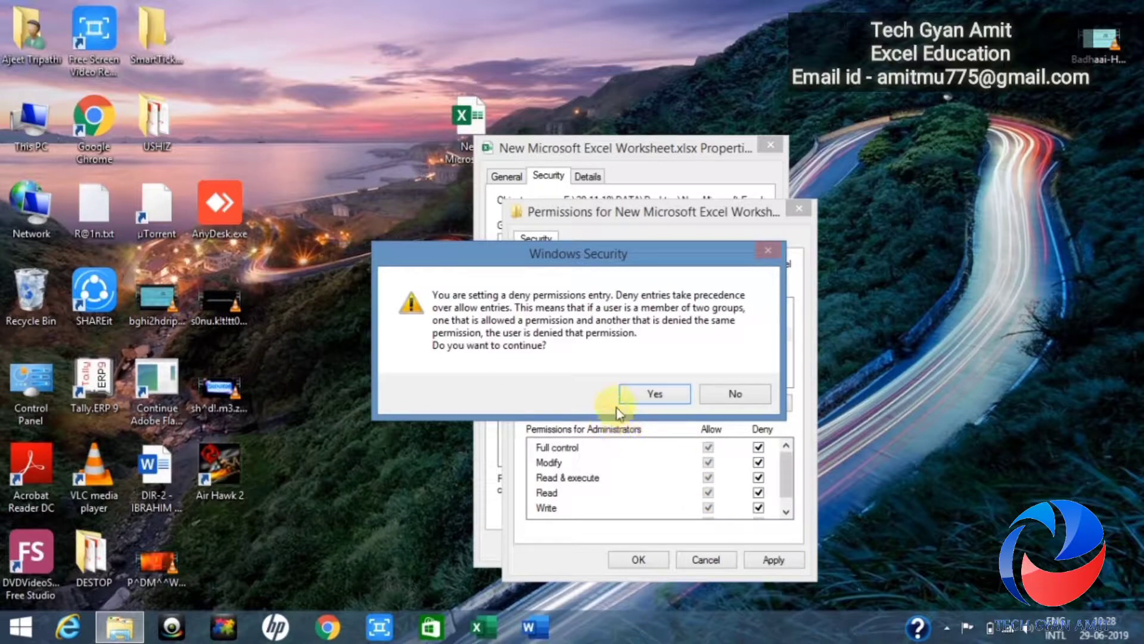
click(646, 395)
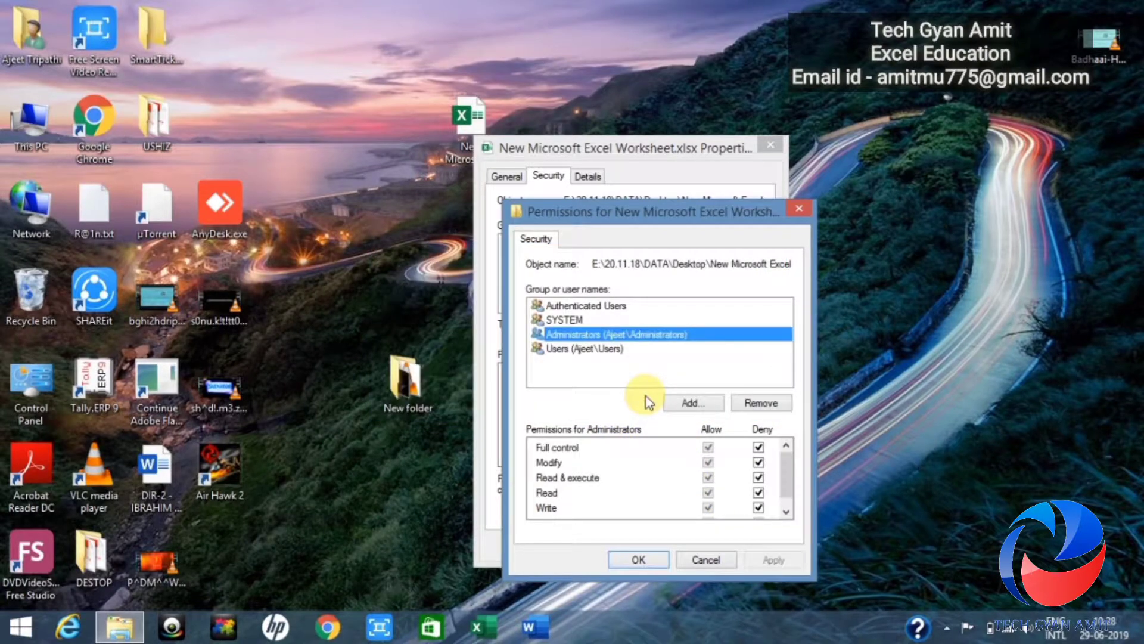
click(638, 560)
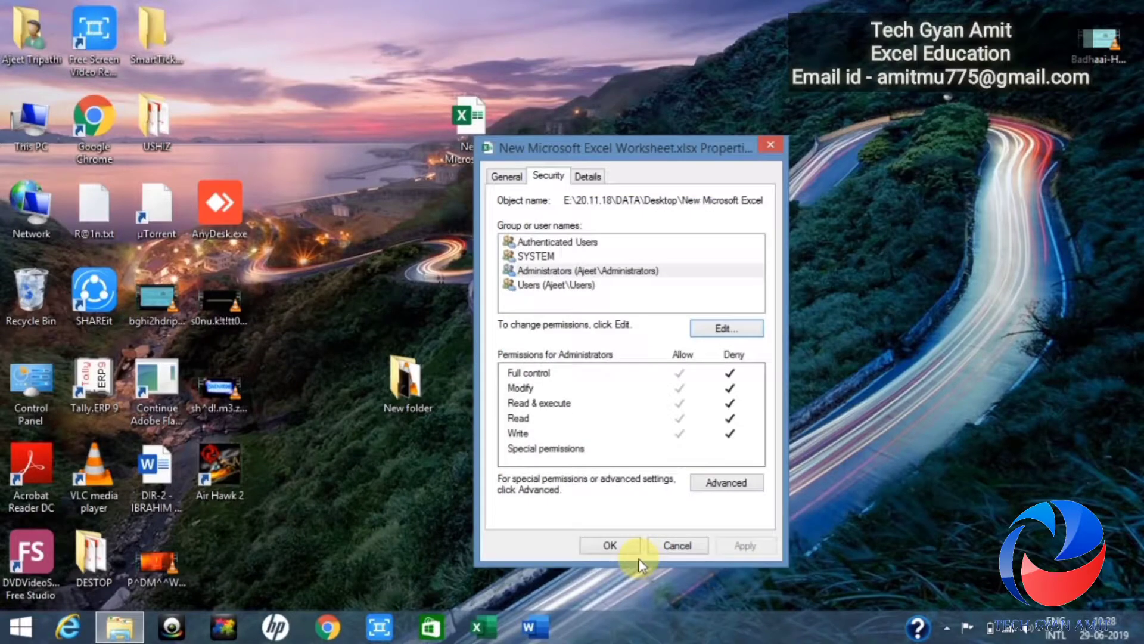
click(611, 546)
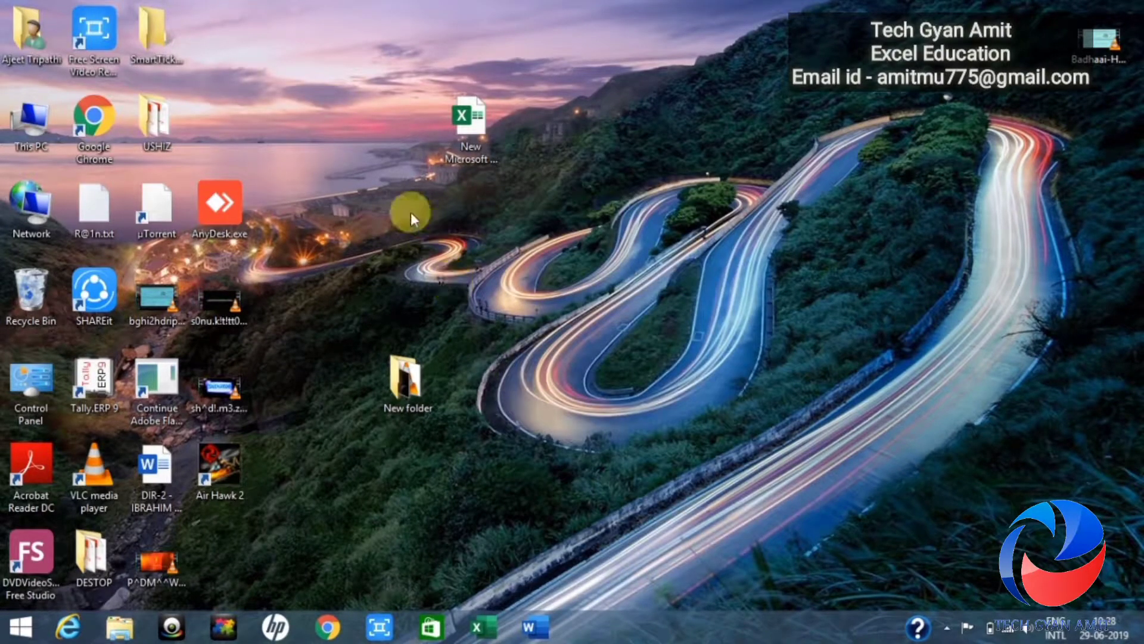
Try twice to open the restricted Excel worksheet from the desktop, closing Excel after each attempt.
click(460, 152)
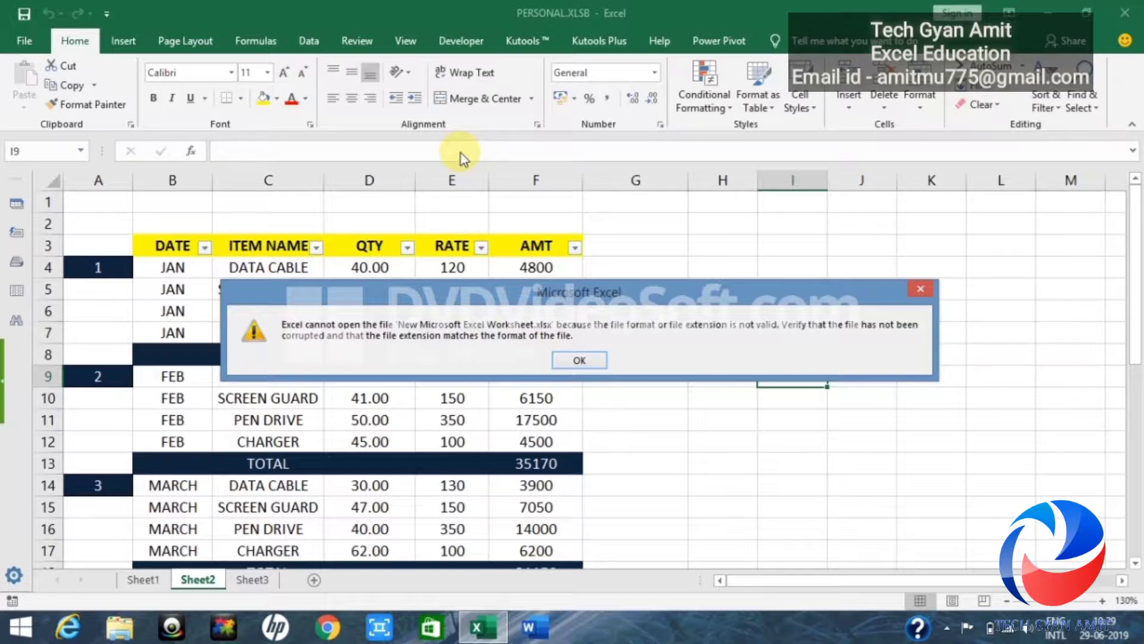
click(581, 361)
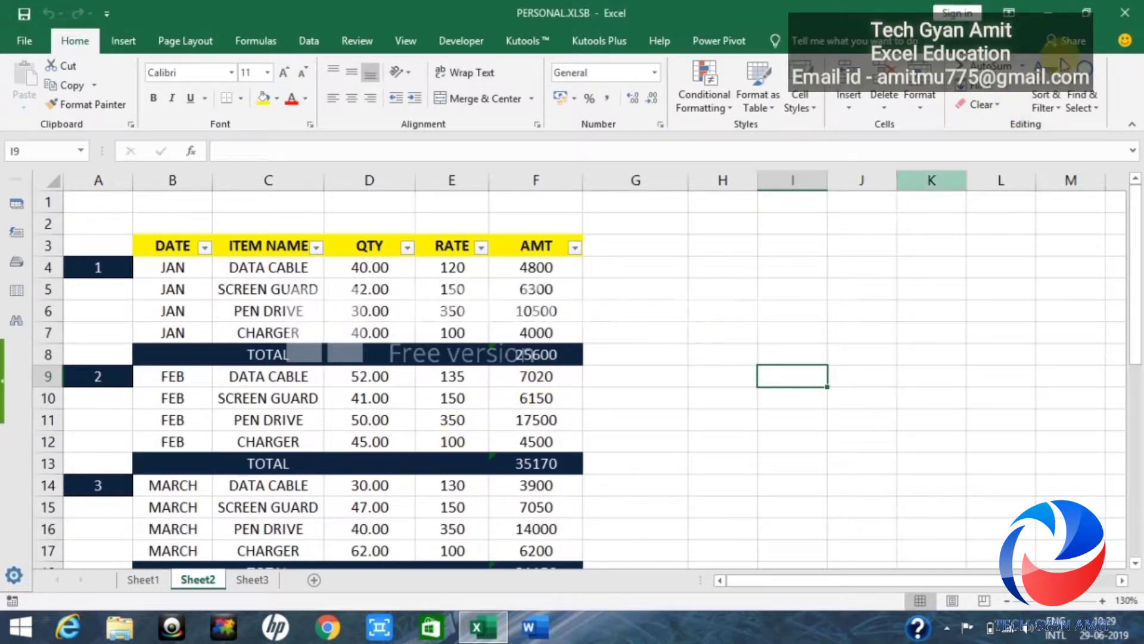
click(1124, 11)
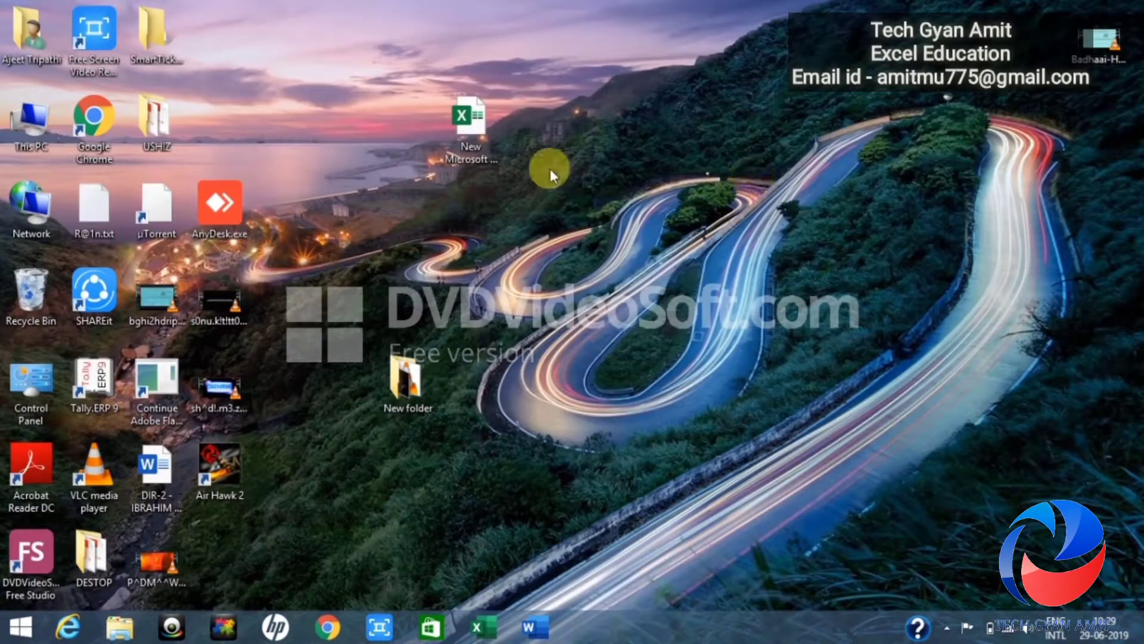
double_click(475, 130)
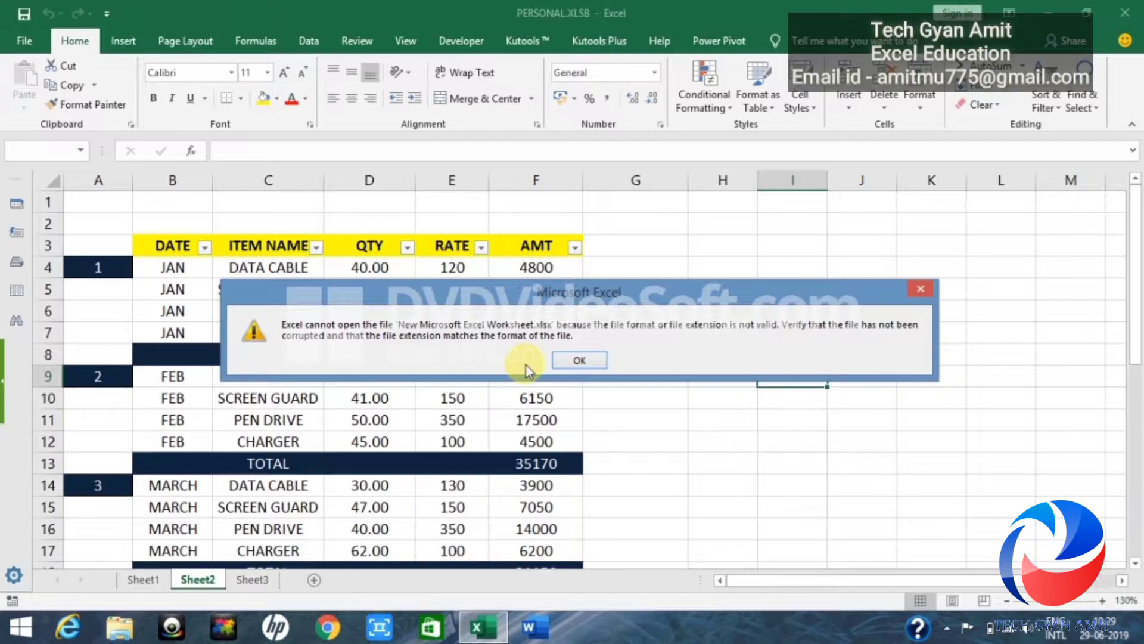
click(579, 360)
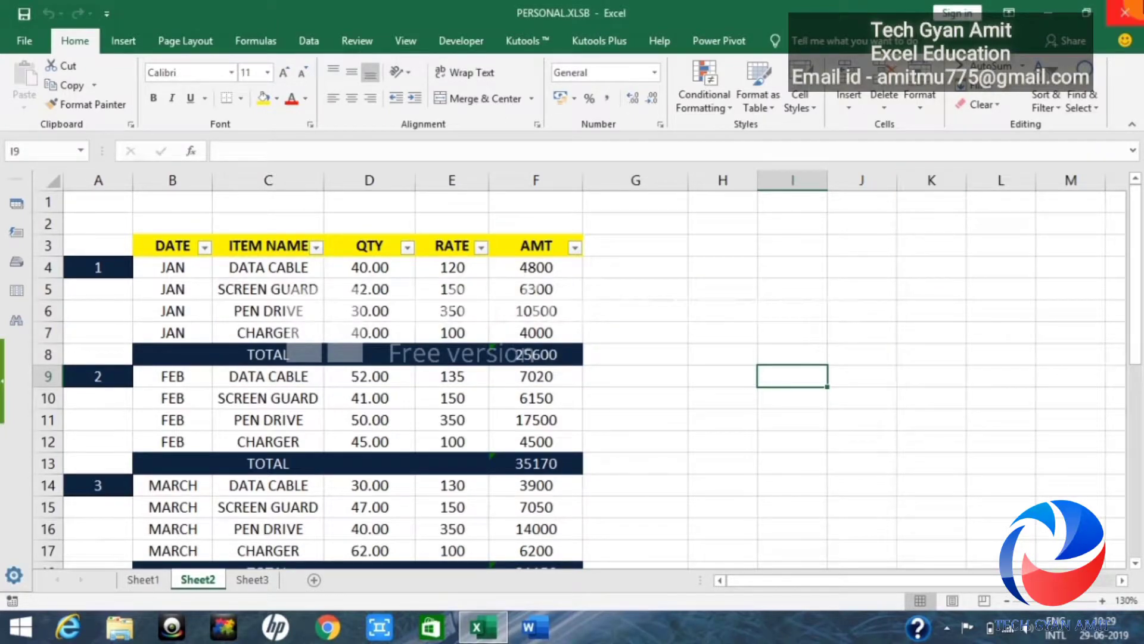
click(1125, 12)
click(1125, 13)
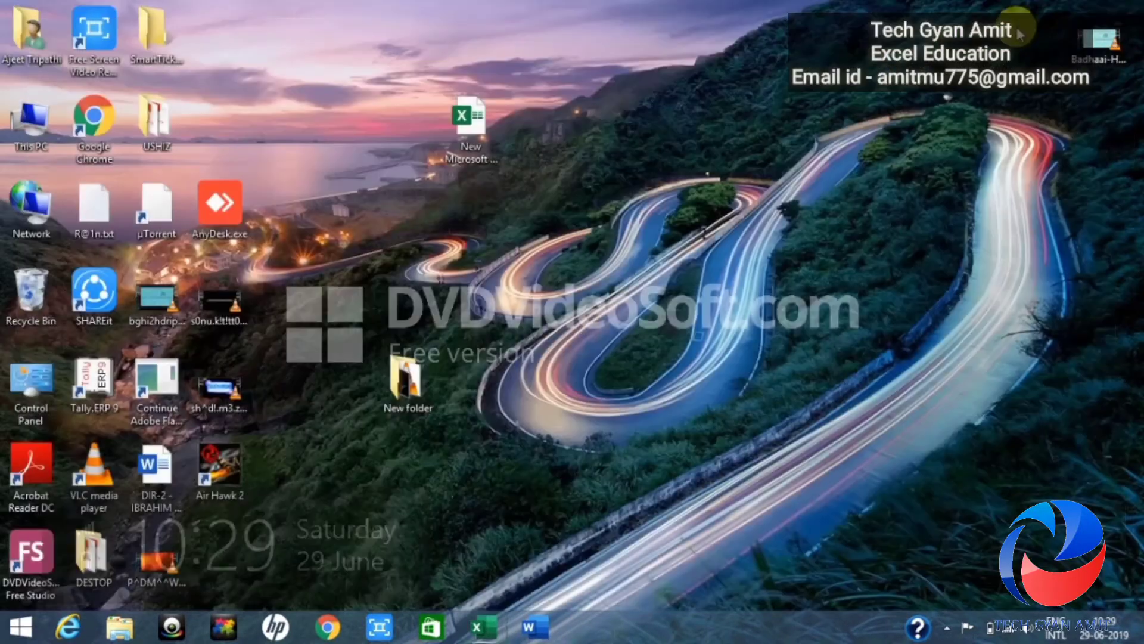
Try to delete the restricted Excel worksheet from the desktop using administrator permission.
click(463, 149)
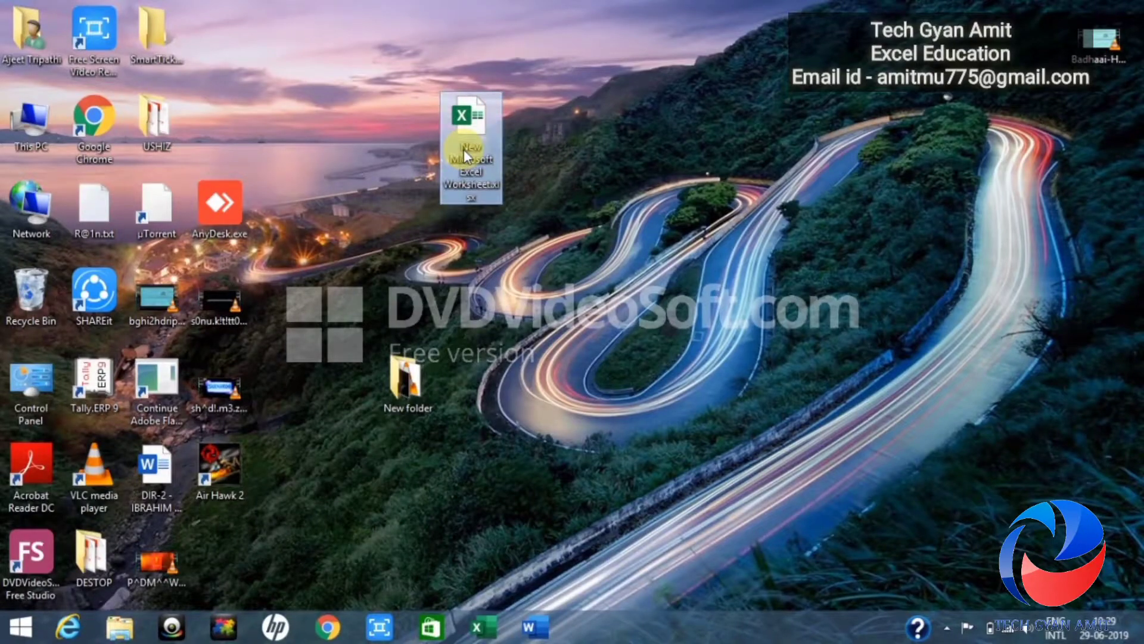
key(Delete)
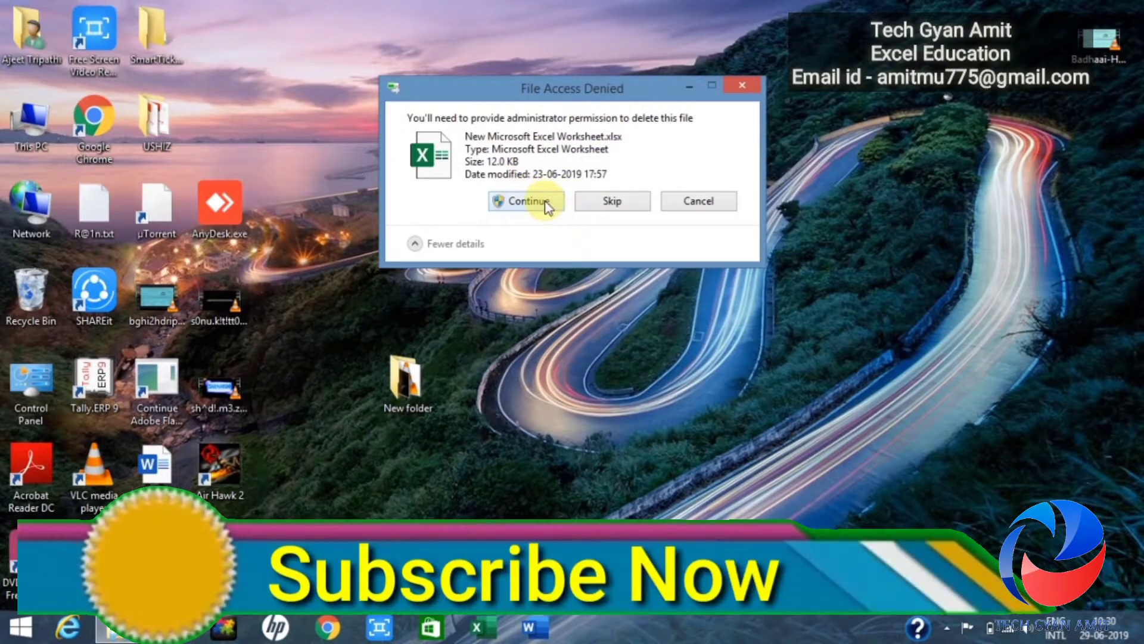
click(545, 203)
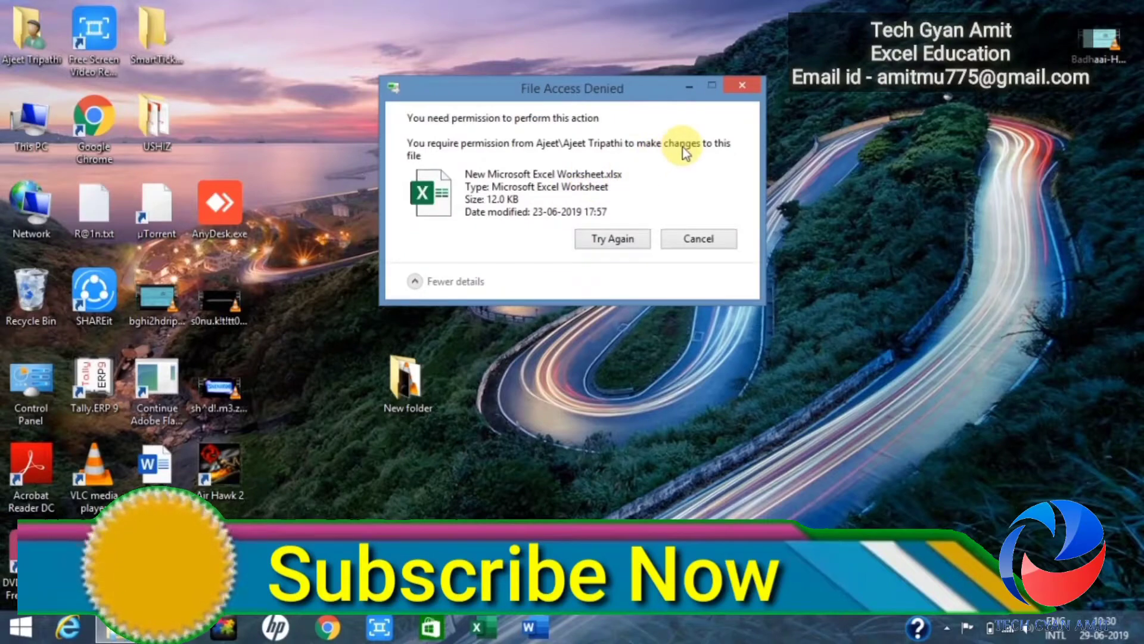
click(709, 246)
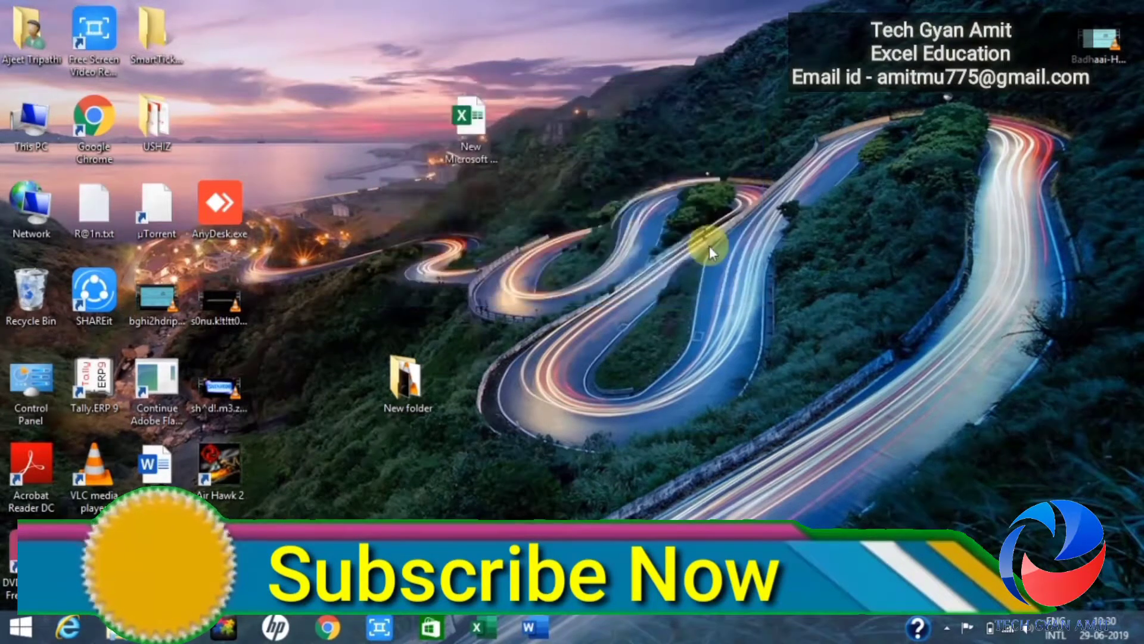
Try to paste a copy of the restricted Excel worksheet into the Music folder, then close the folder window.
click(466, 140)
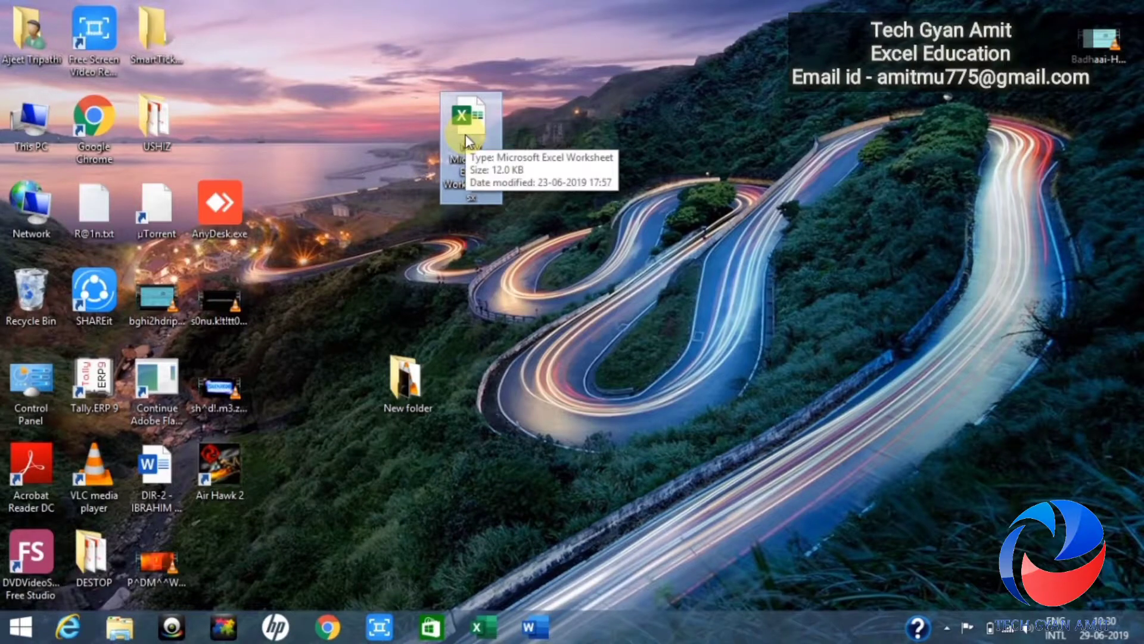
double_click(42, 135)
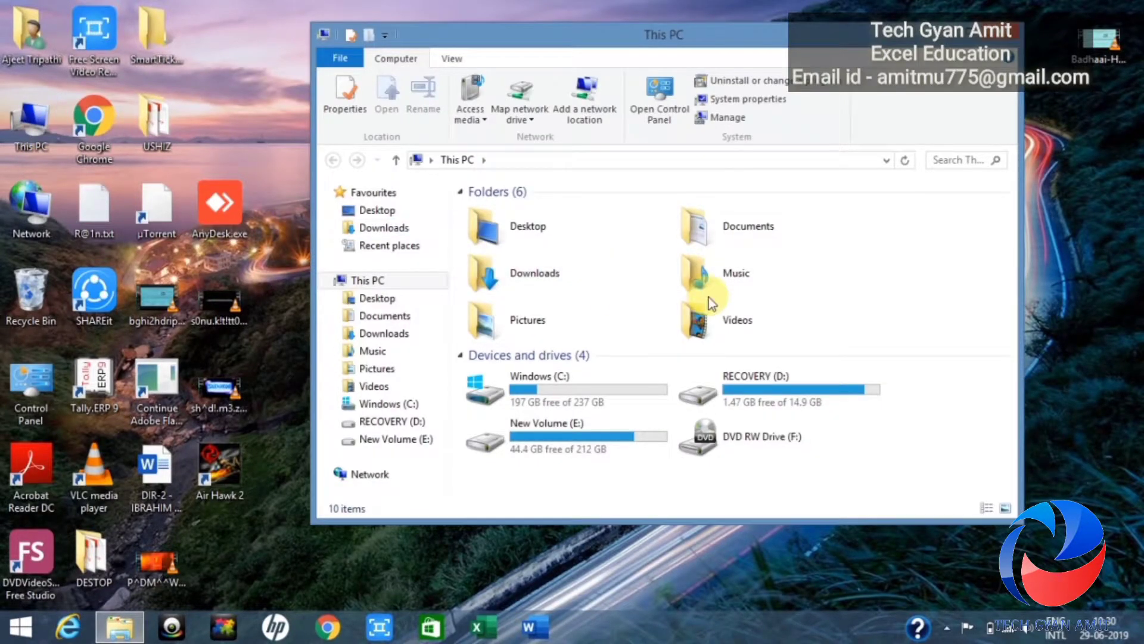
double_click(714, 282)
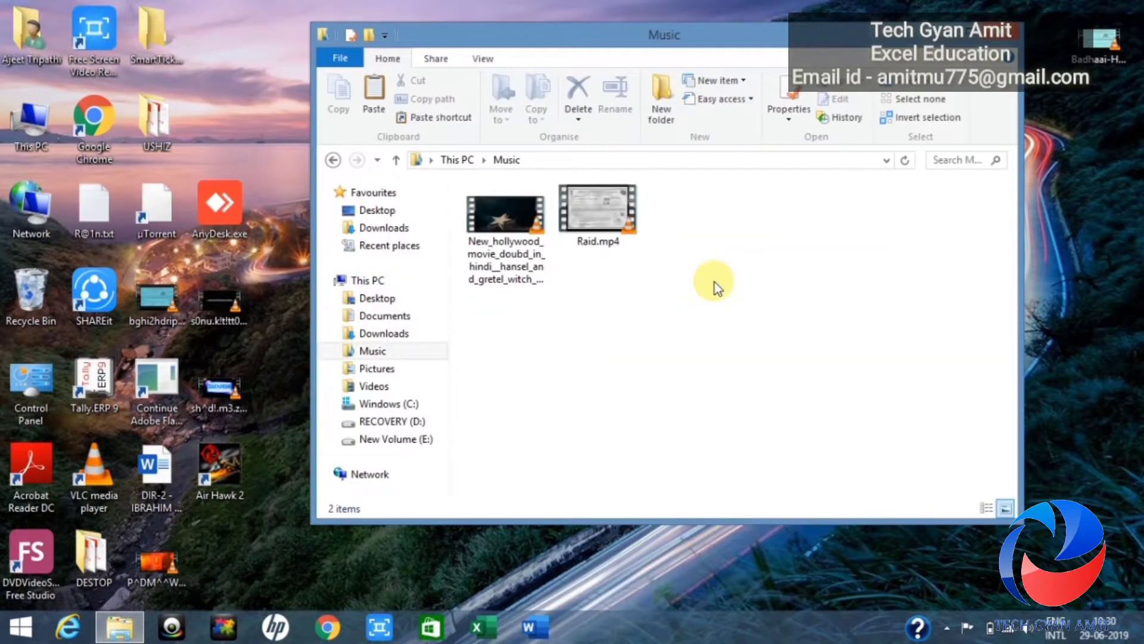
key(ctrl+v)
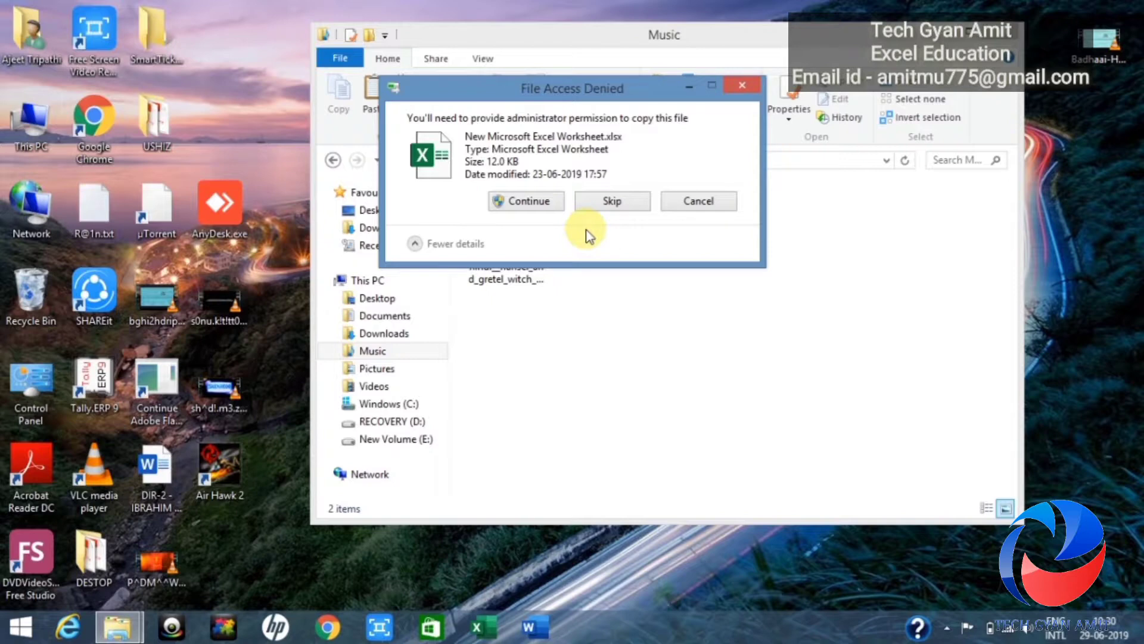
click(746, 81)
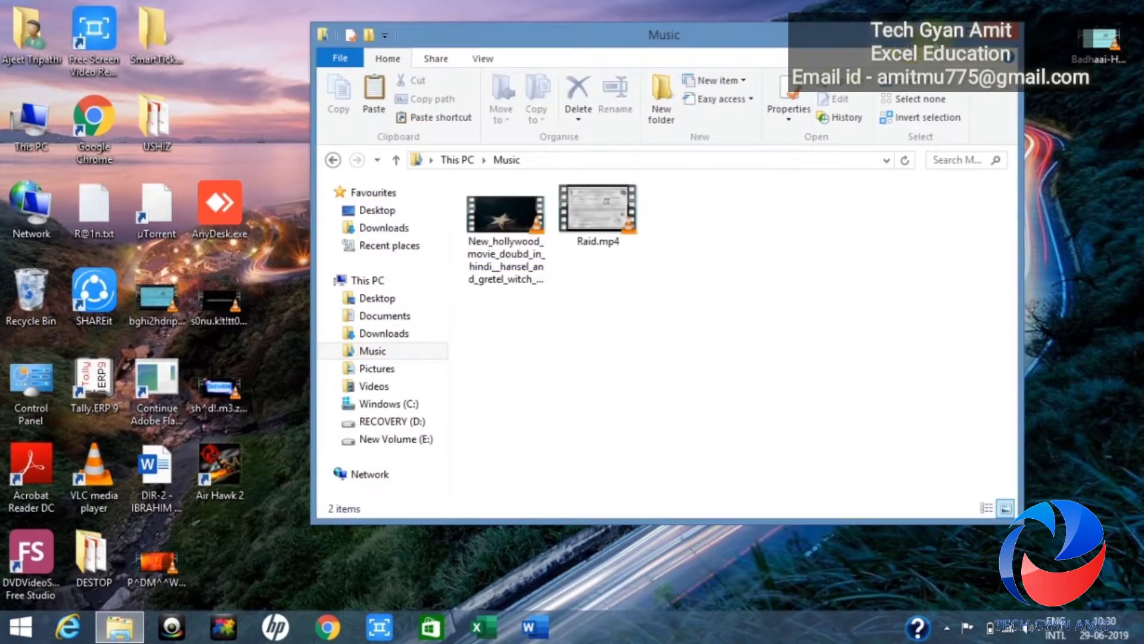
click(1006, 36)
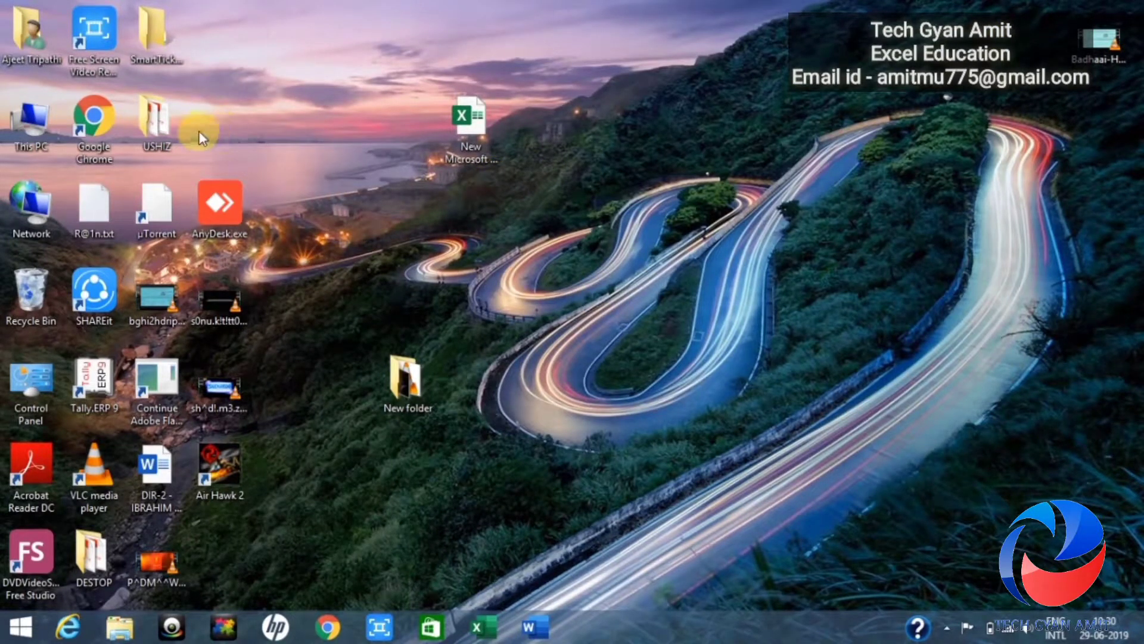
Switch to Chrome and sign in to Gmail with the Tech Gyan account, entering the account password.
click(331, 631)
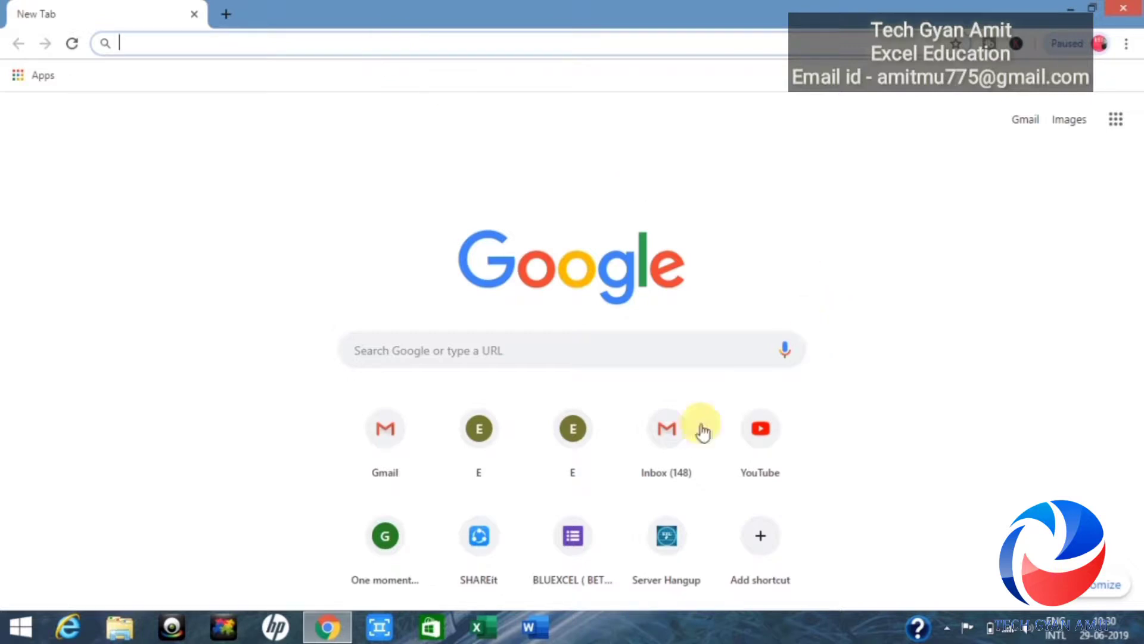
click(671, 443)
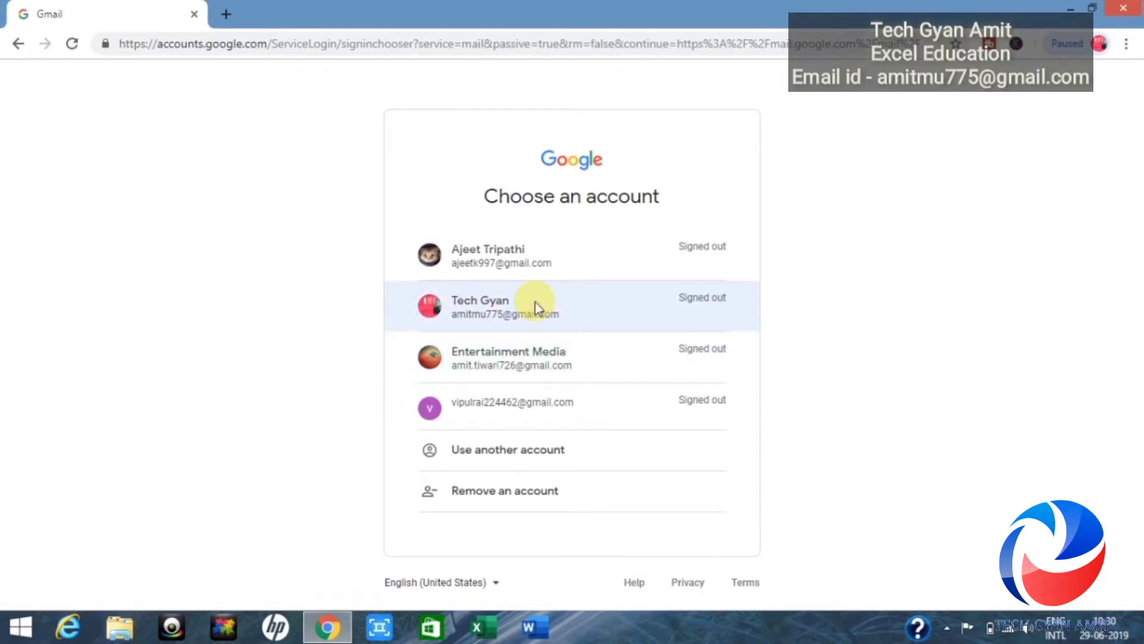
click(536, 302)
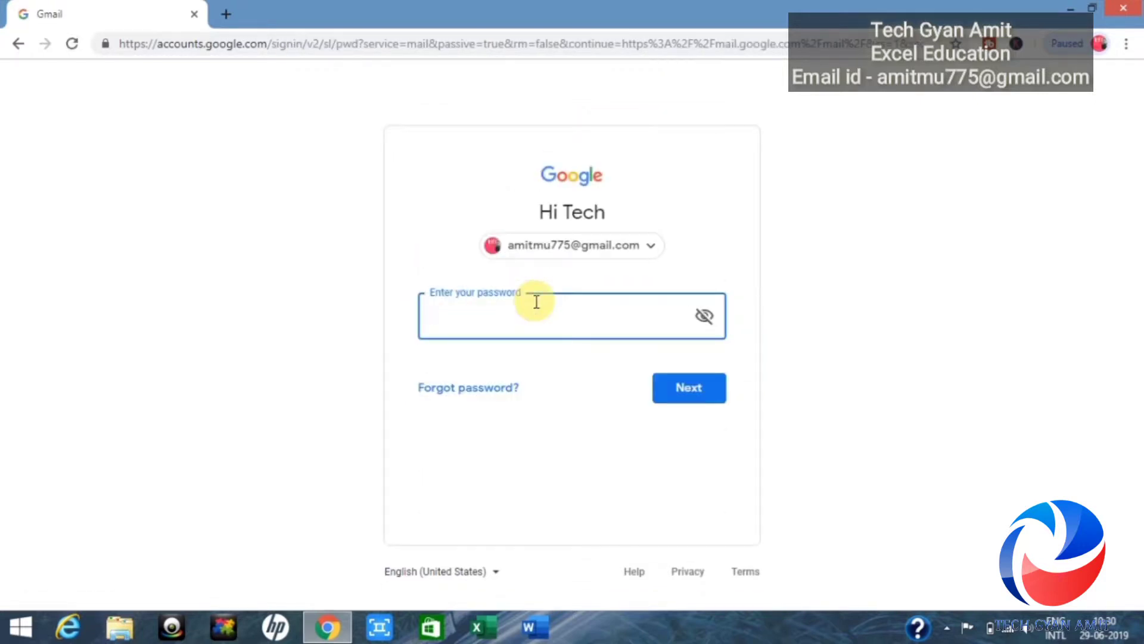
text(•••••••••••••••)
key(Return)
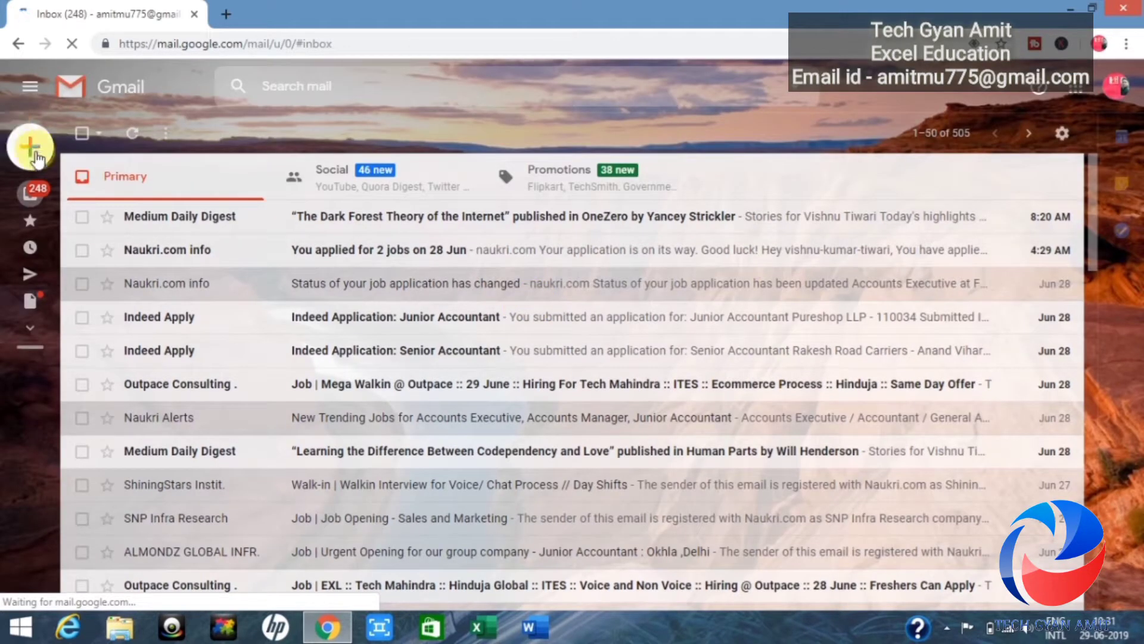
Start a new email message in Gmail, closing the duplicate compose window so that a single blank message stays open.
mouse_move(37, 160)
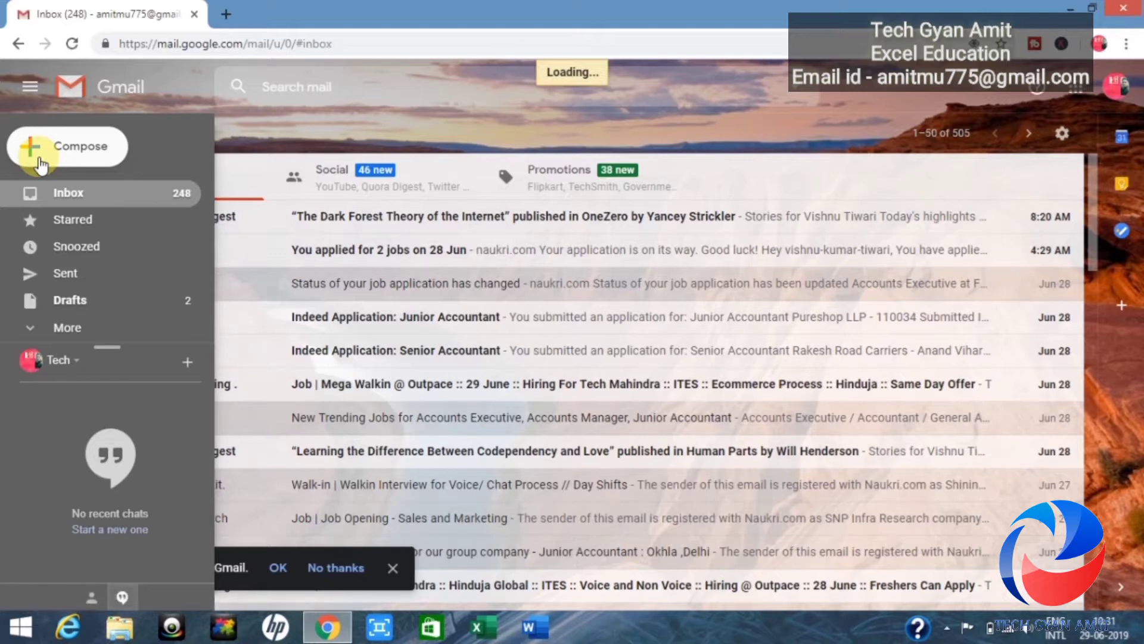
click(40, 160)
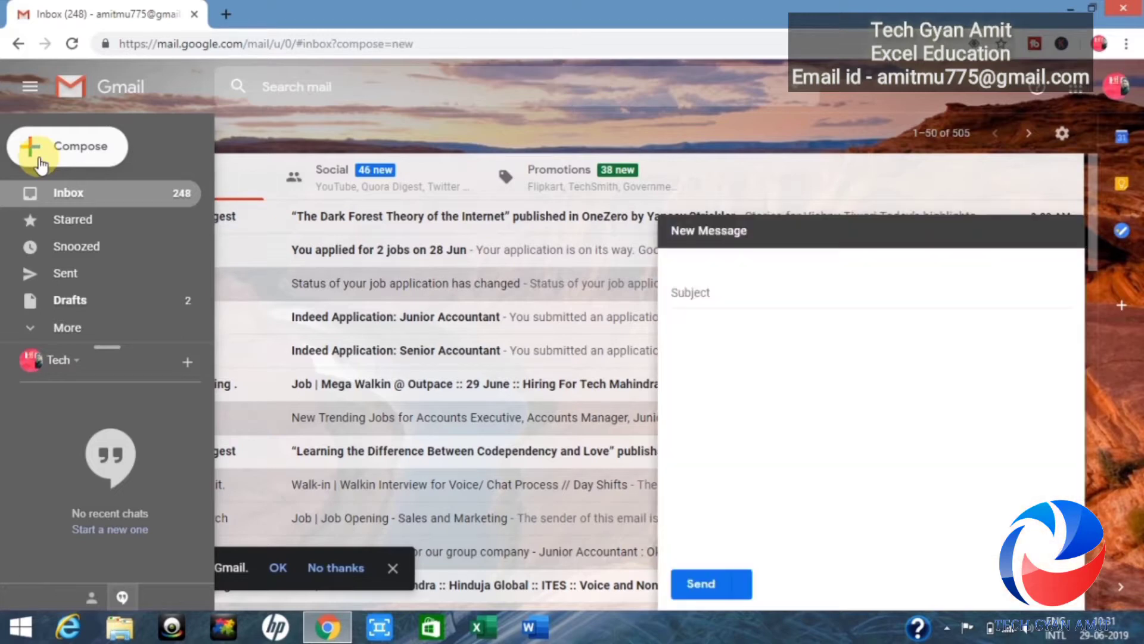
click(39, 160)
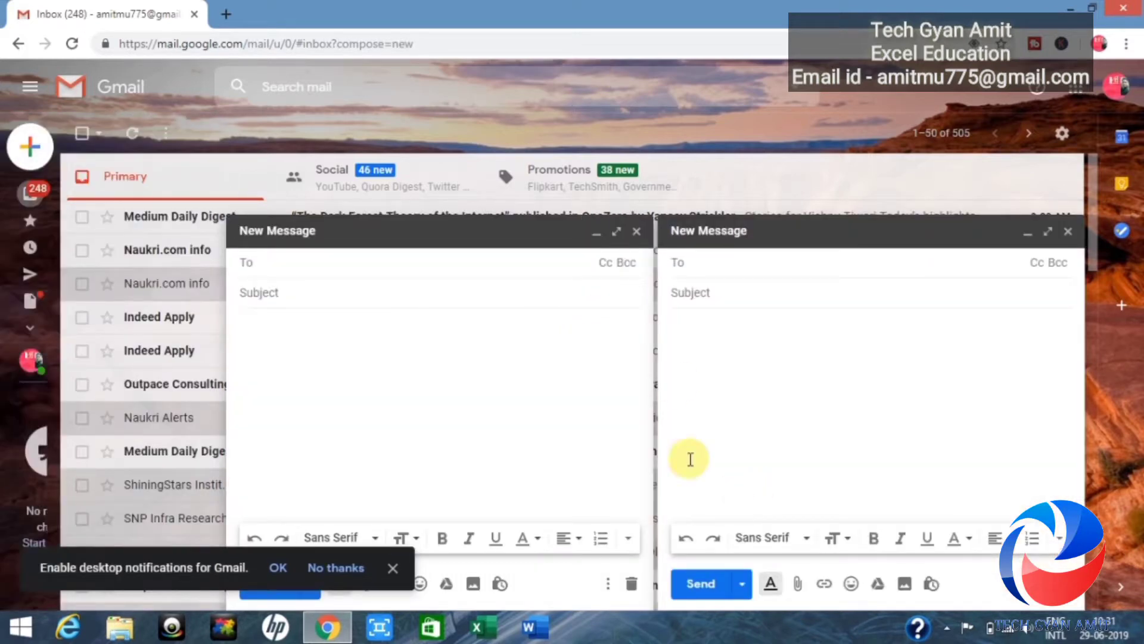
click(1068, 231)
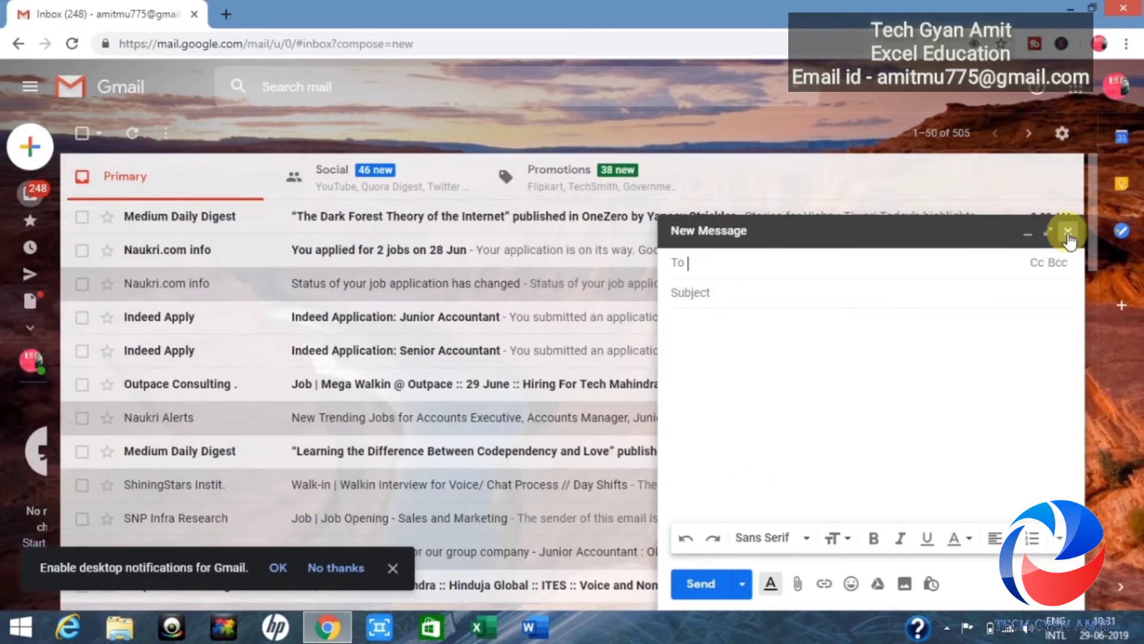
Try to attach New Microsoft Excel Worksheet.xlsx from the desktop to the email, closing the message and minimising the browser after the attempt.
click(798, 585)
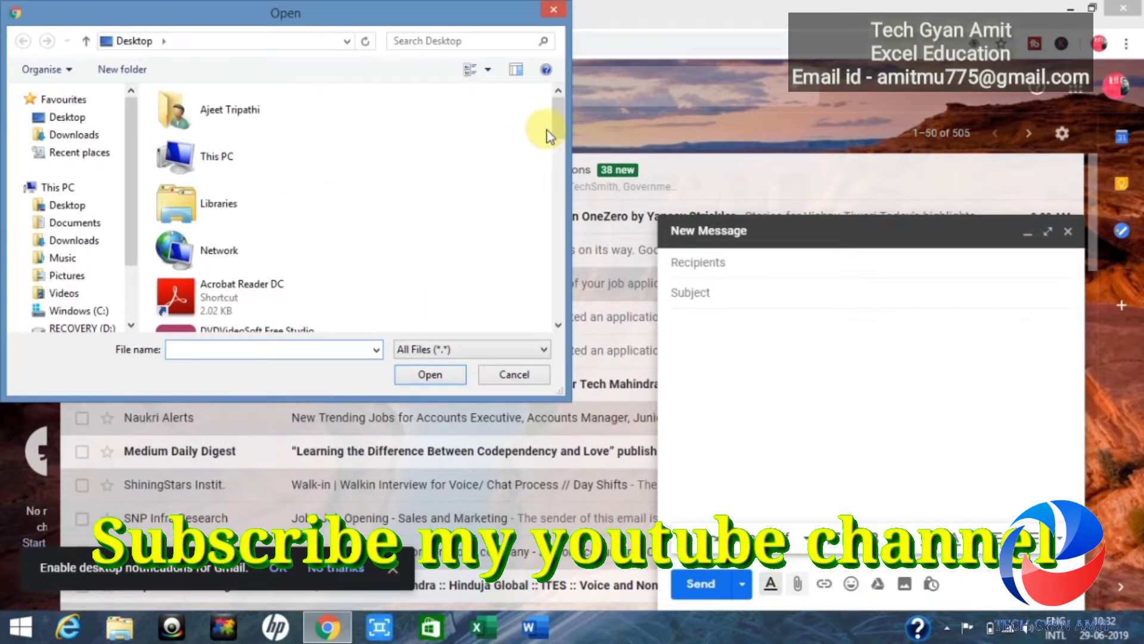
drag(556, 133, 549, 297)
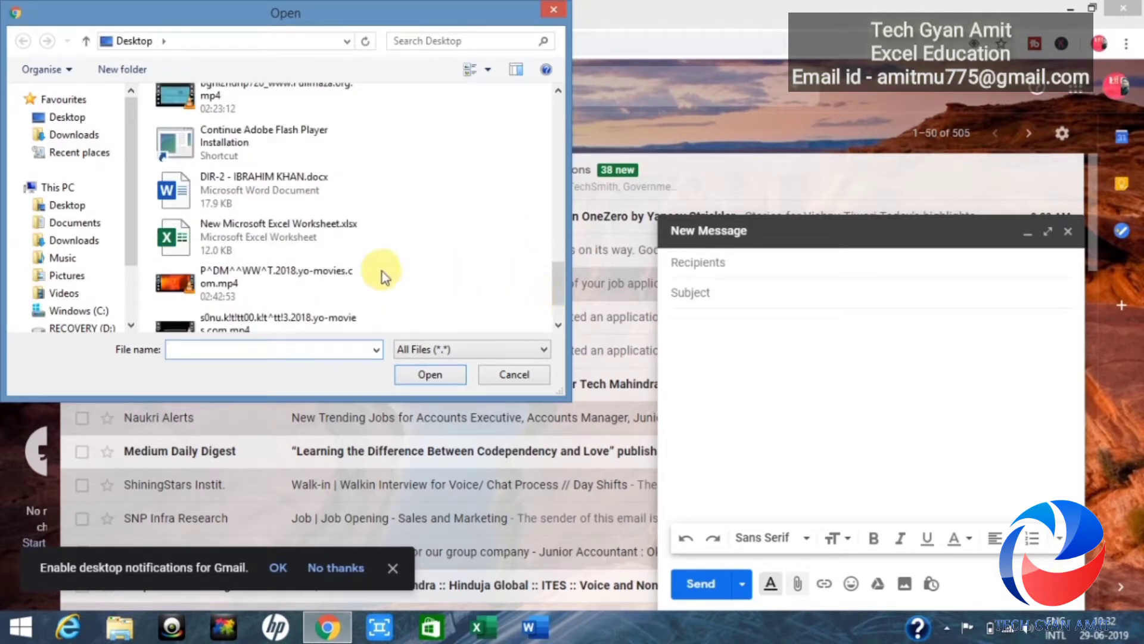
click(250, 234)
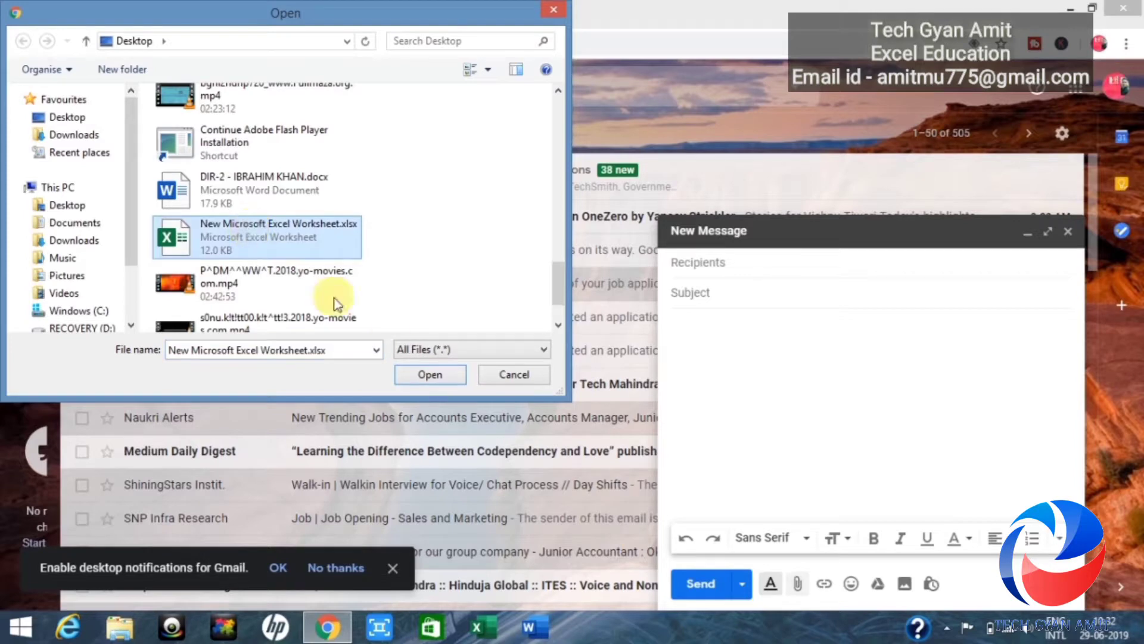
click(427, 376)
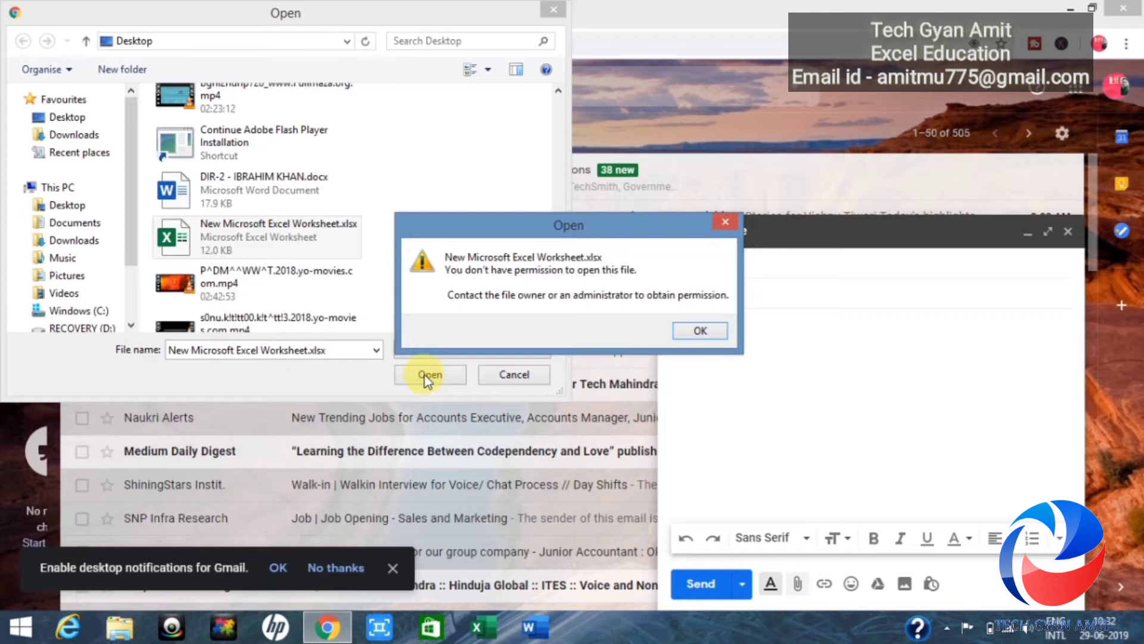
click(699, 331)
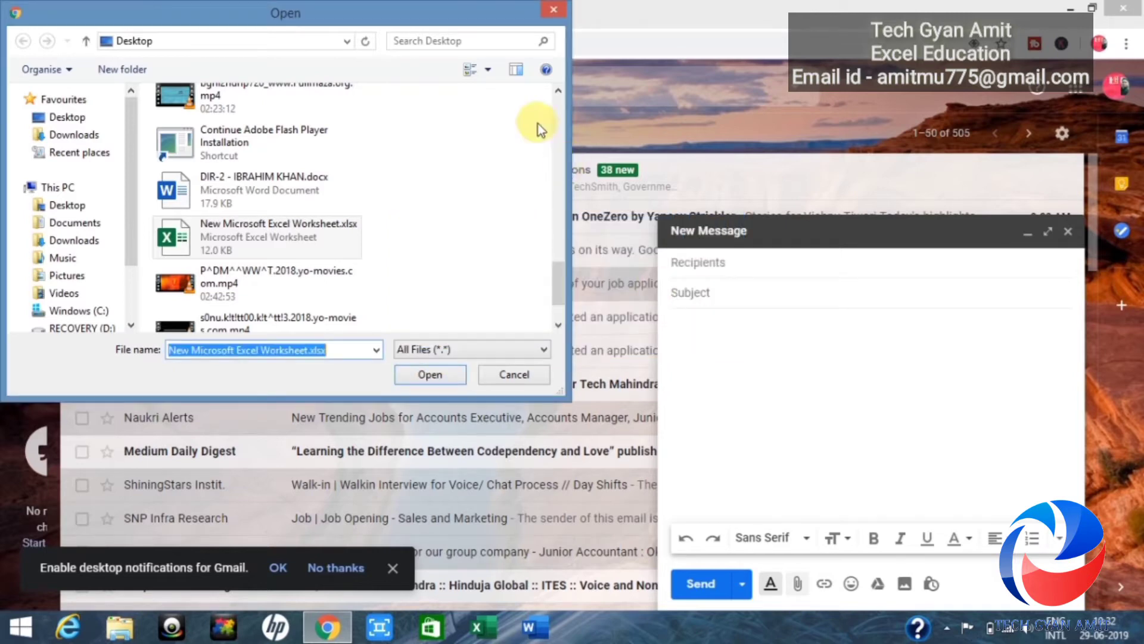
click(554, 12)
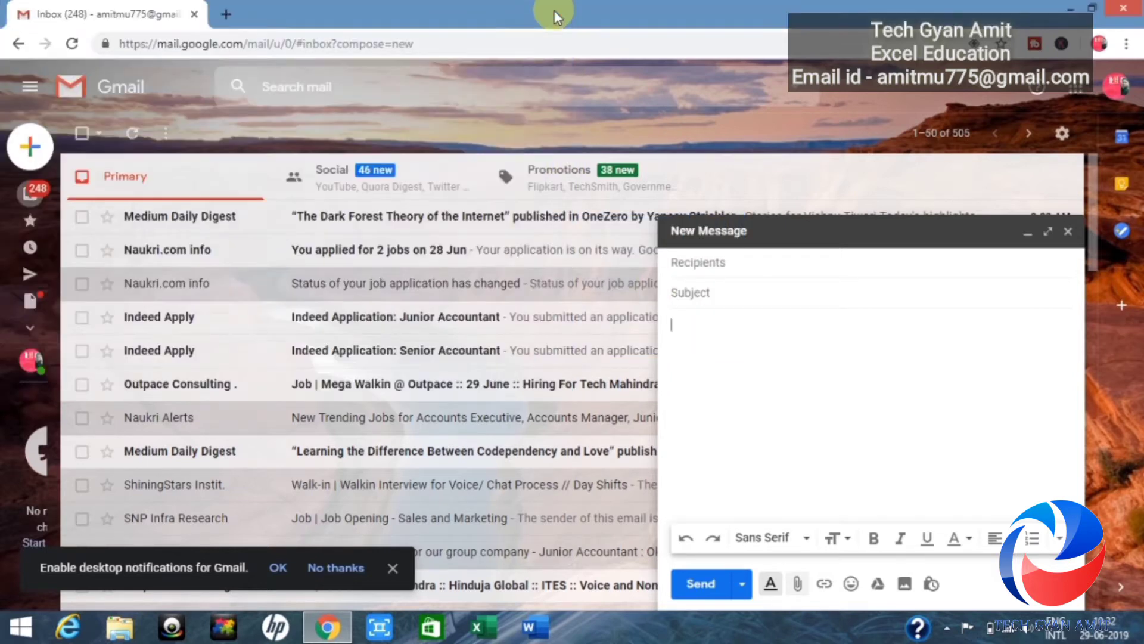
click(1069, 231)
click(1072, 12)
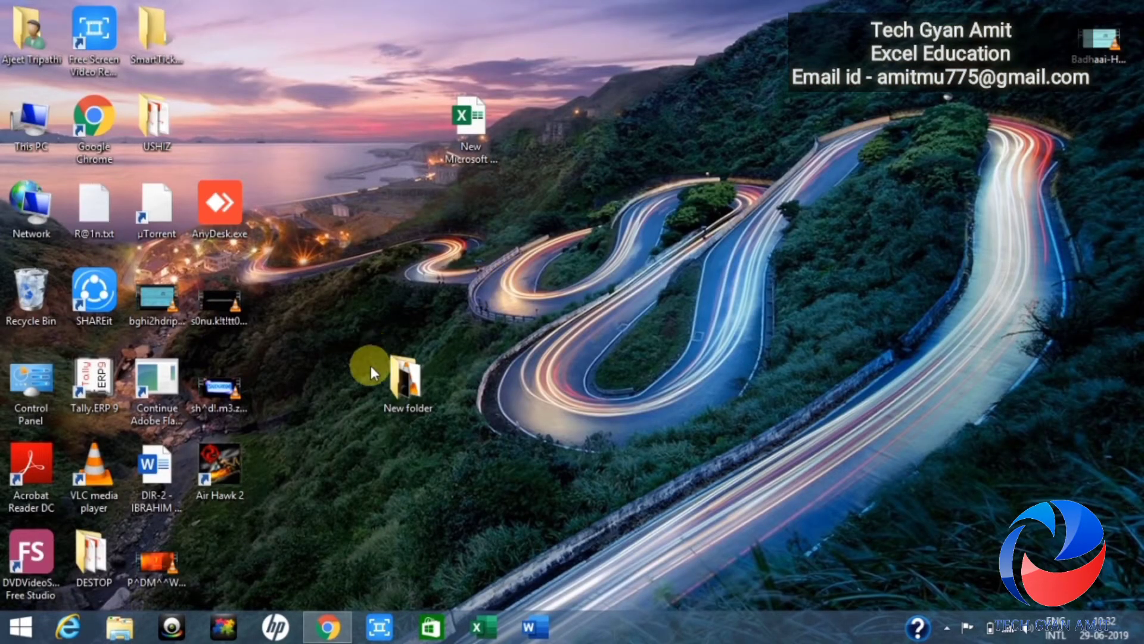
Open the security permissions of the desktop's New folder for editing and select the Administrators group.
click(405, 389)
click(405, 388)
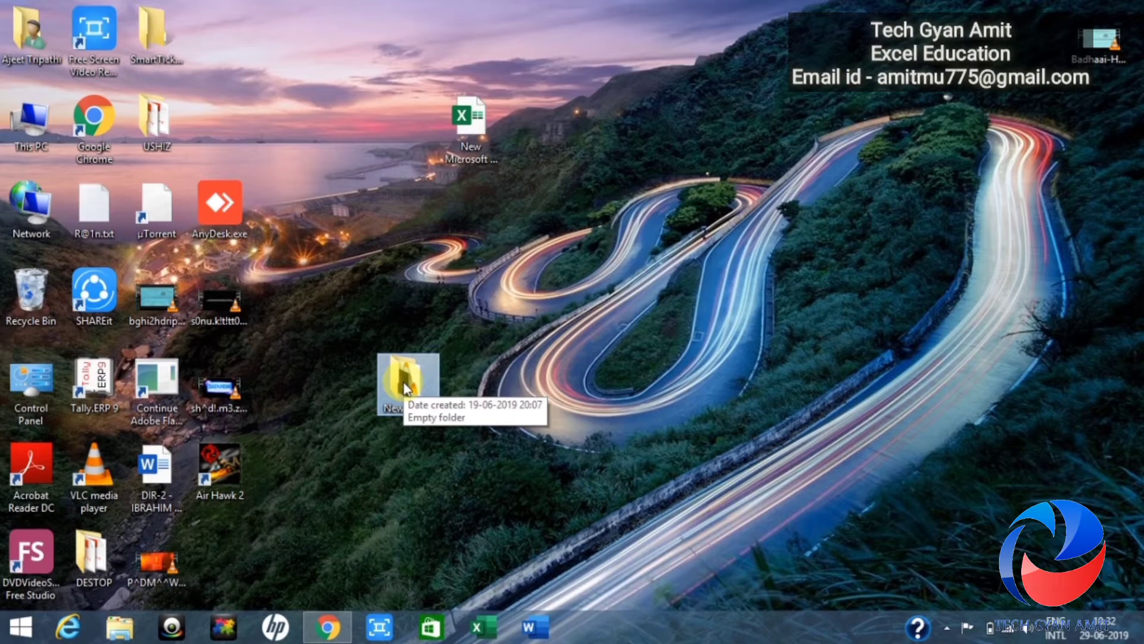
right_click(405, 389)
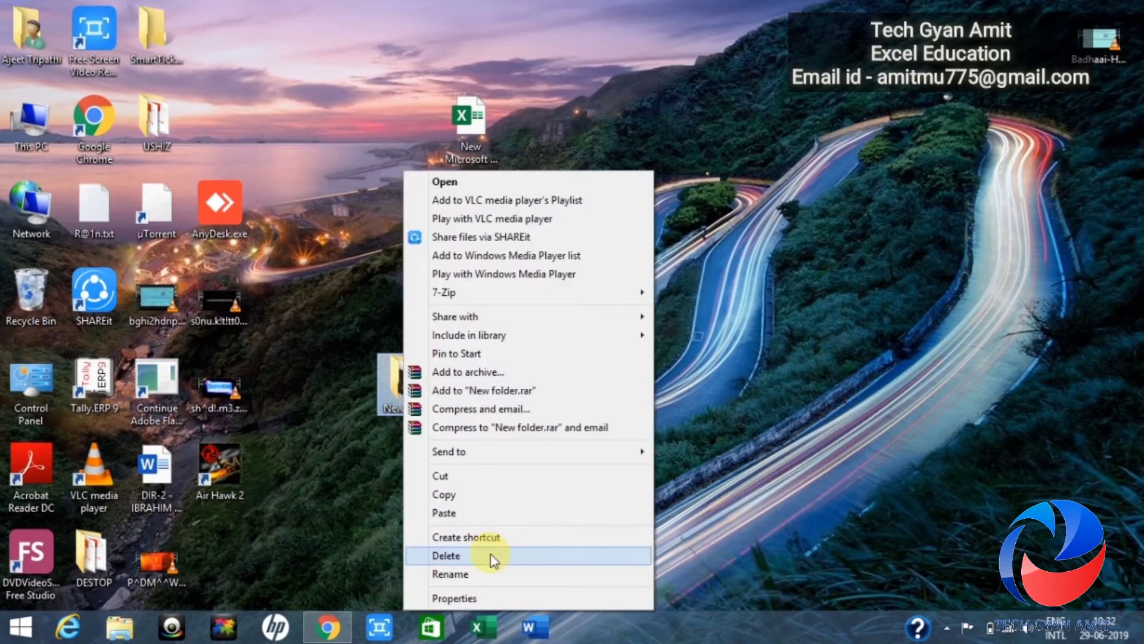
click(460, 596)
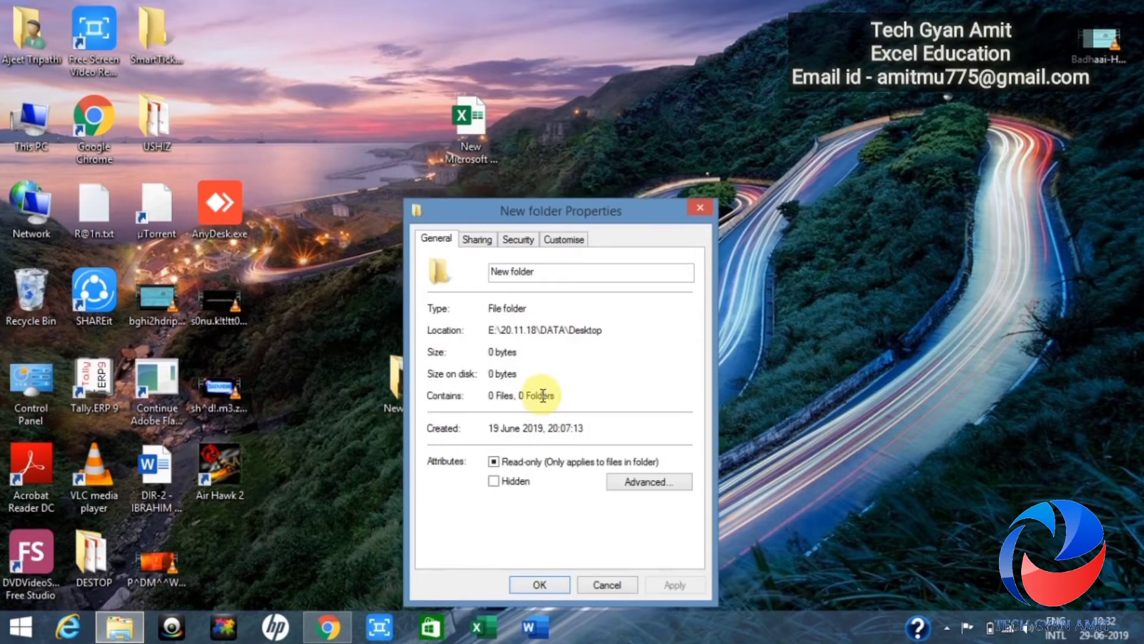
click(518, 238)
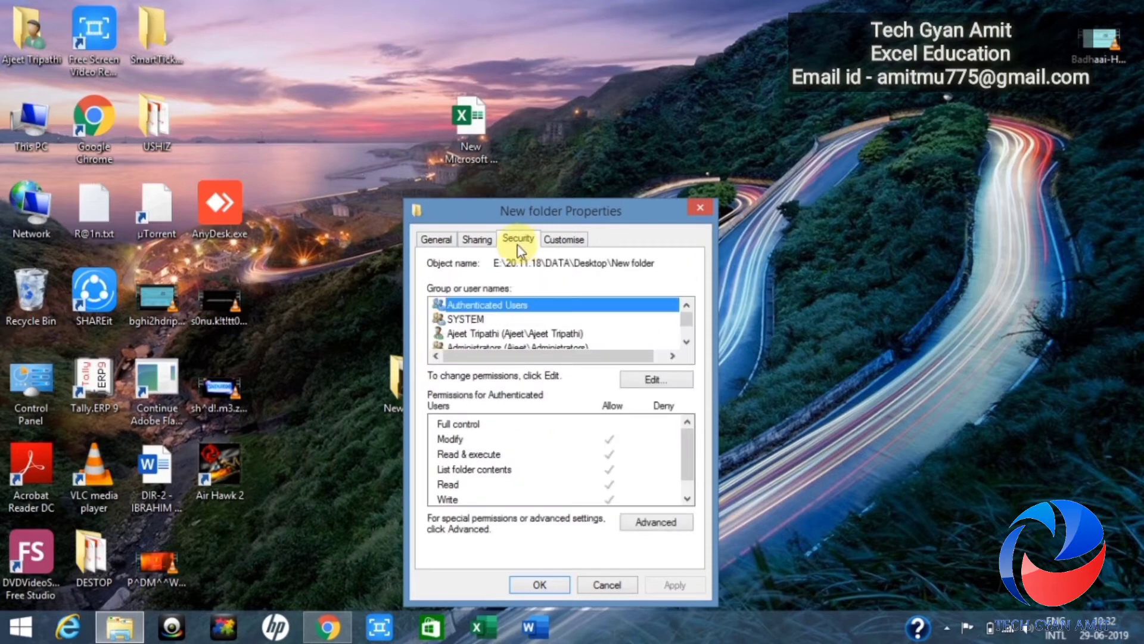
click(656, 379)
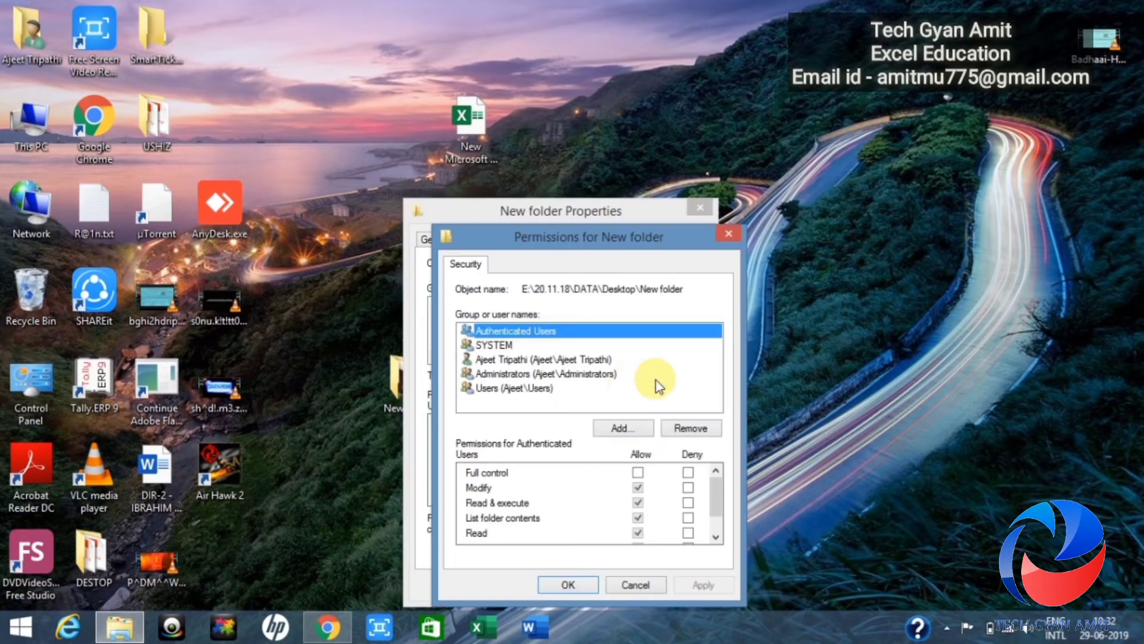
click(598, 360)
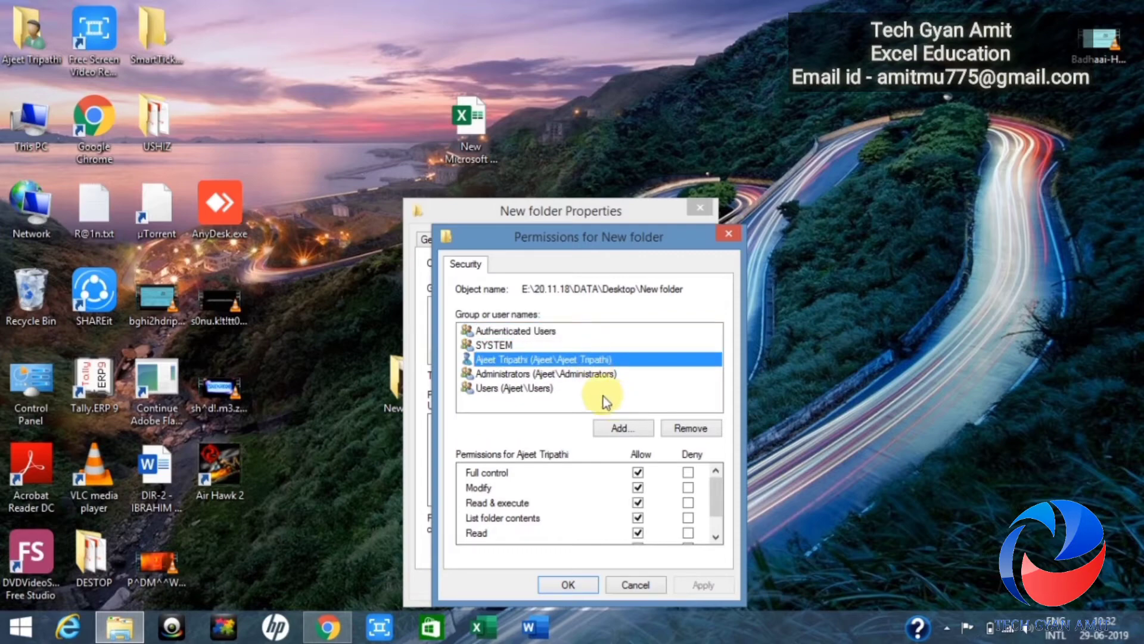
click(582, 375)
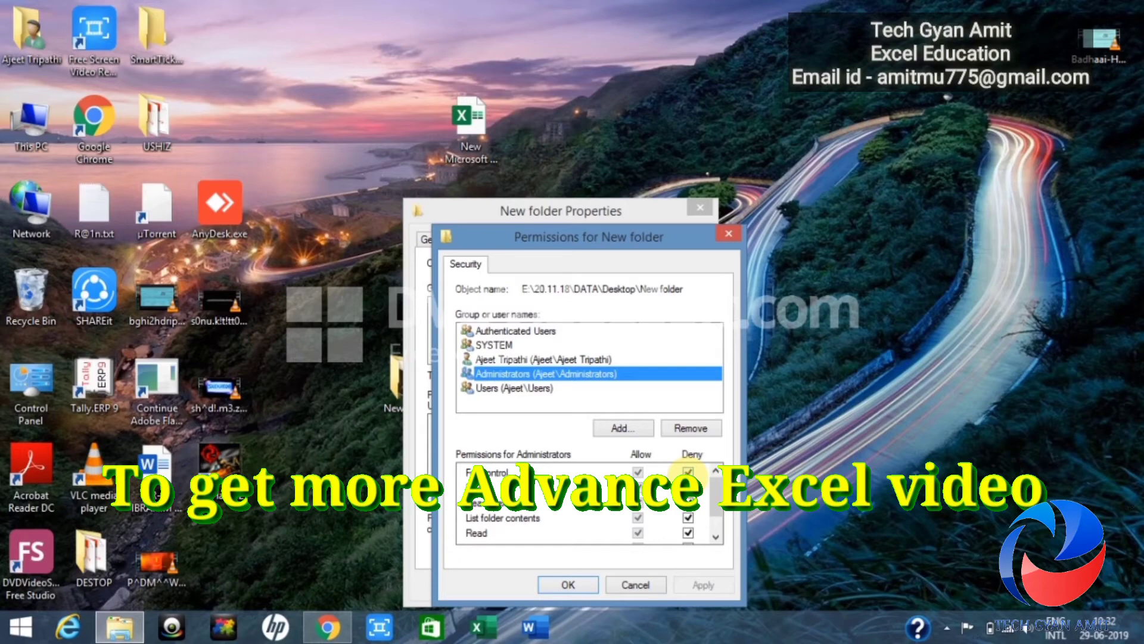
Clear all Deny permissions for Administrators on New folder, including Full control, Read & execute, List folder contents, Read and Write, and apply the change.
click(689, 472)
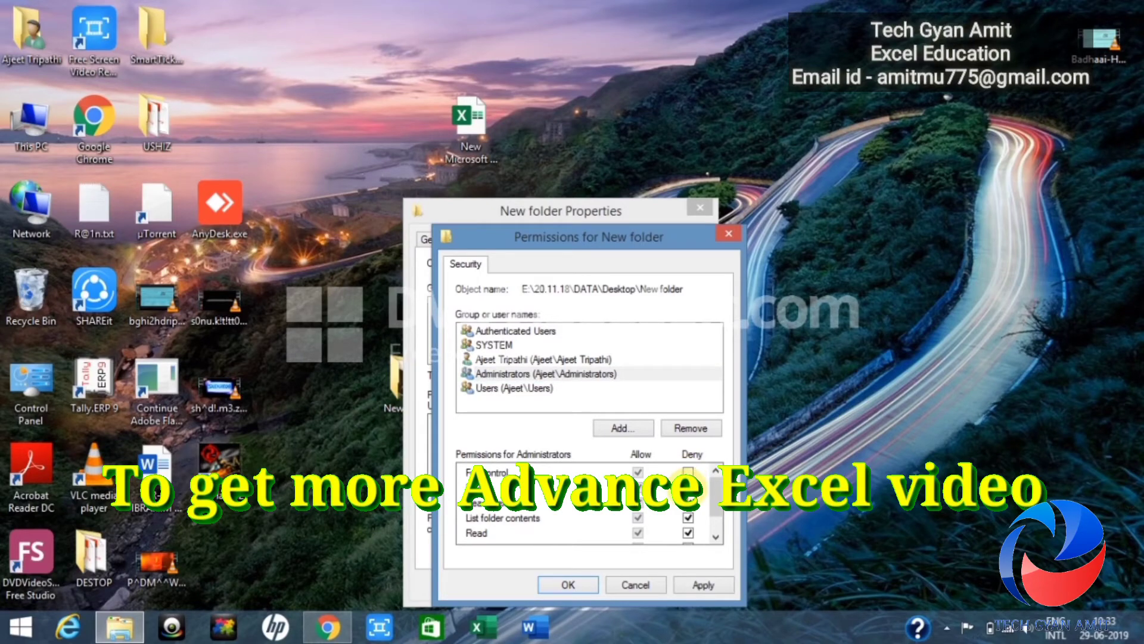
click(688, 503)
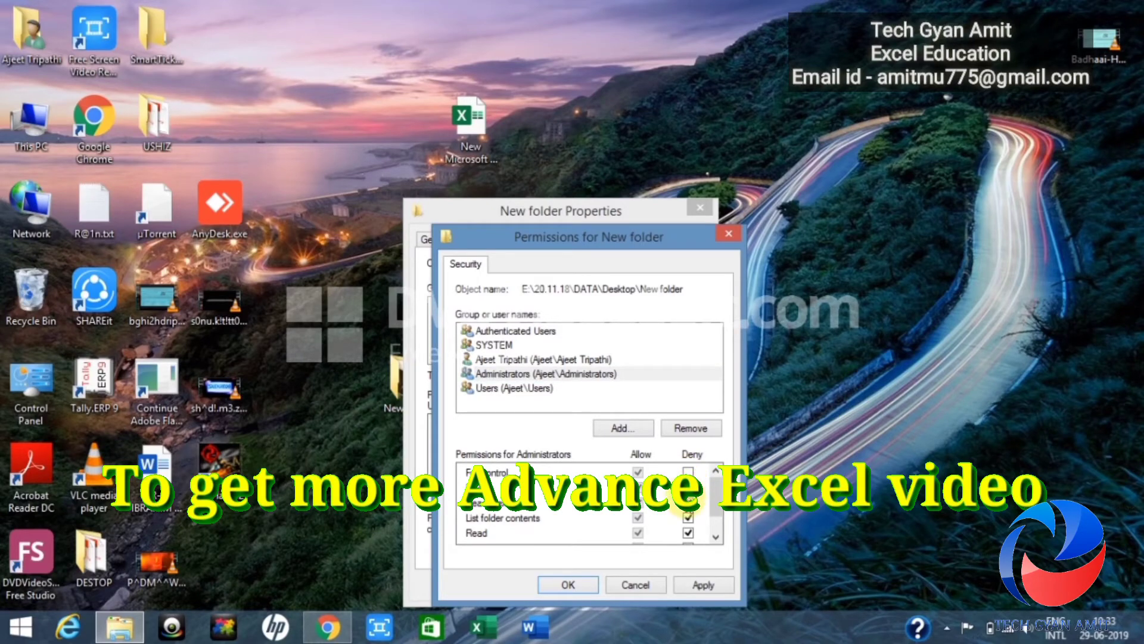
click(689, 518)
click(688, 532)
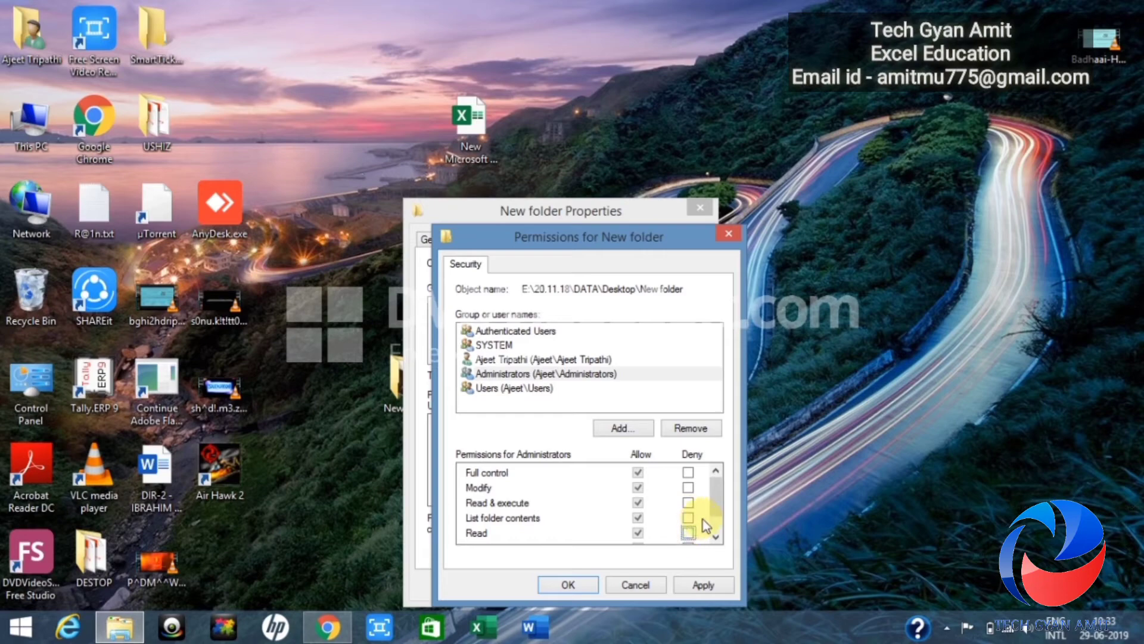
drag(714, 507, 715, 530)
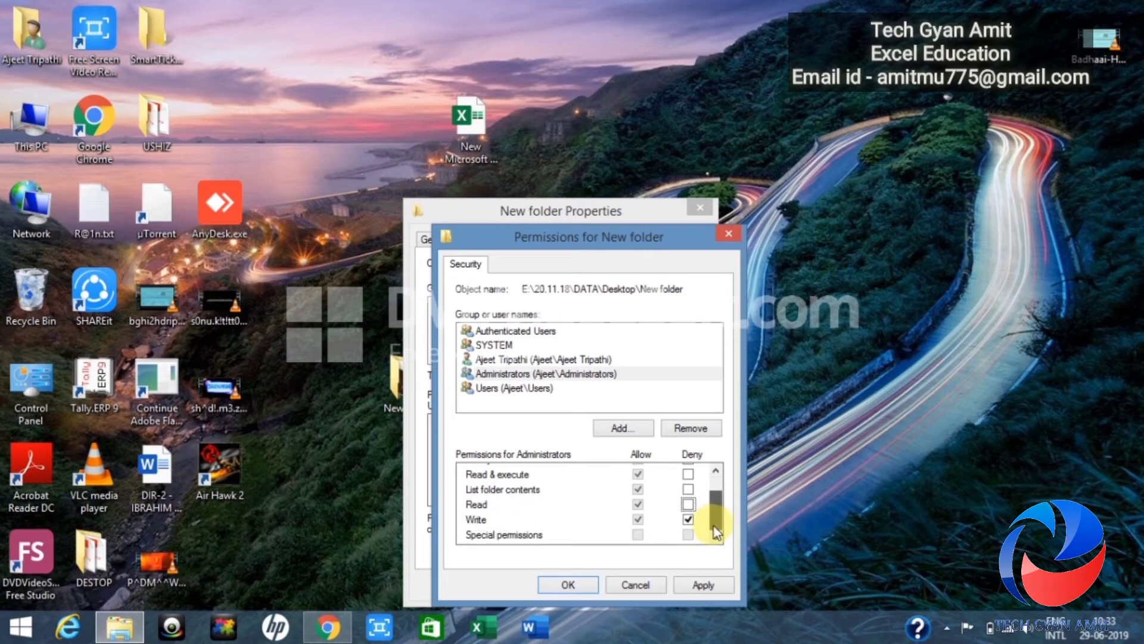
click(689, 519)
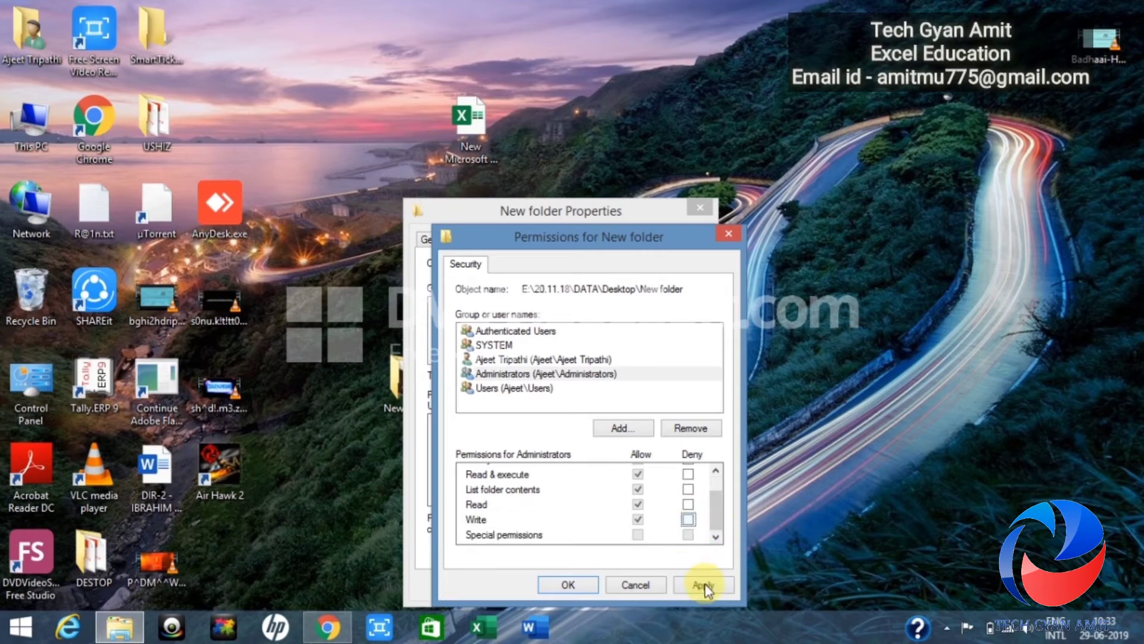
click(702, 584)
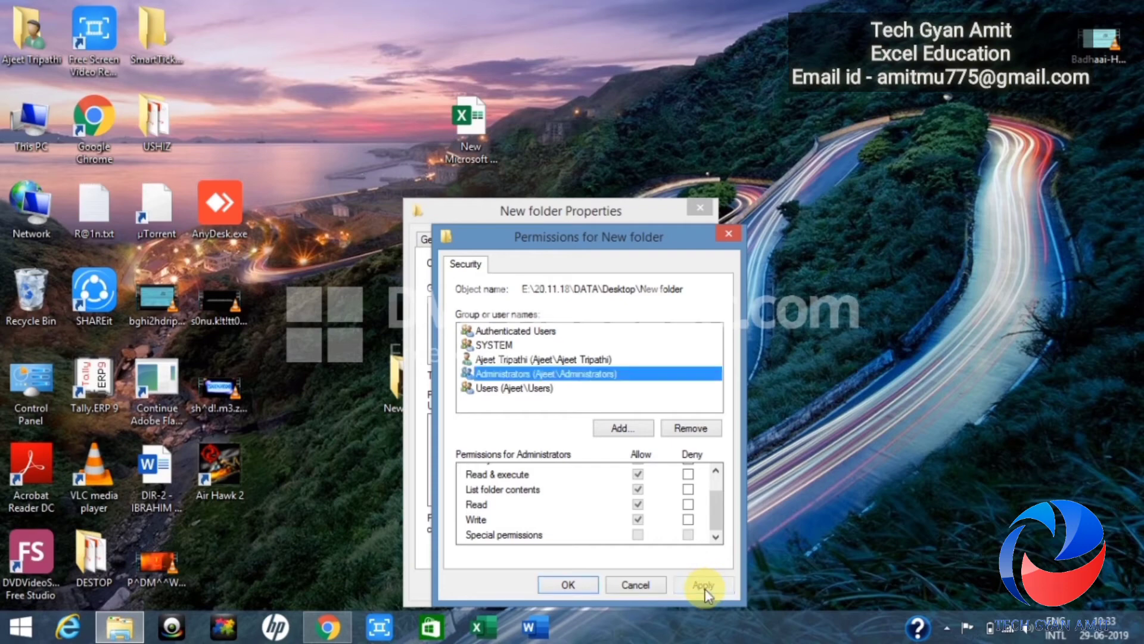
click(582, 584)
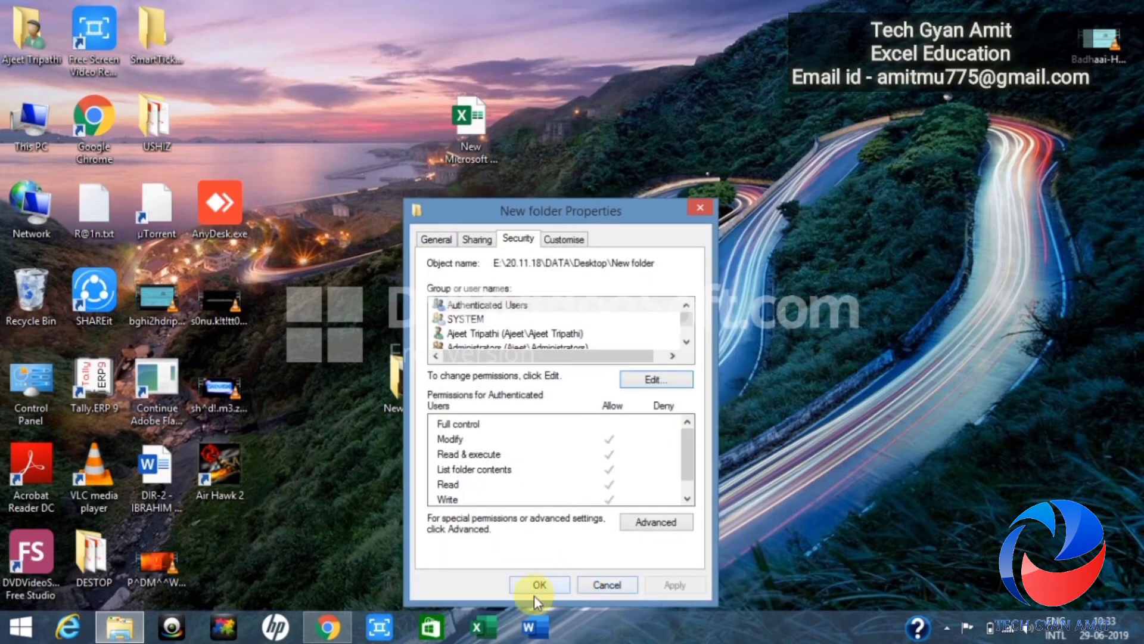
click(539, 587)
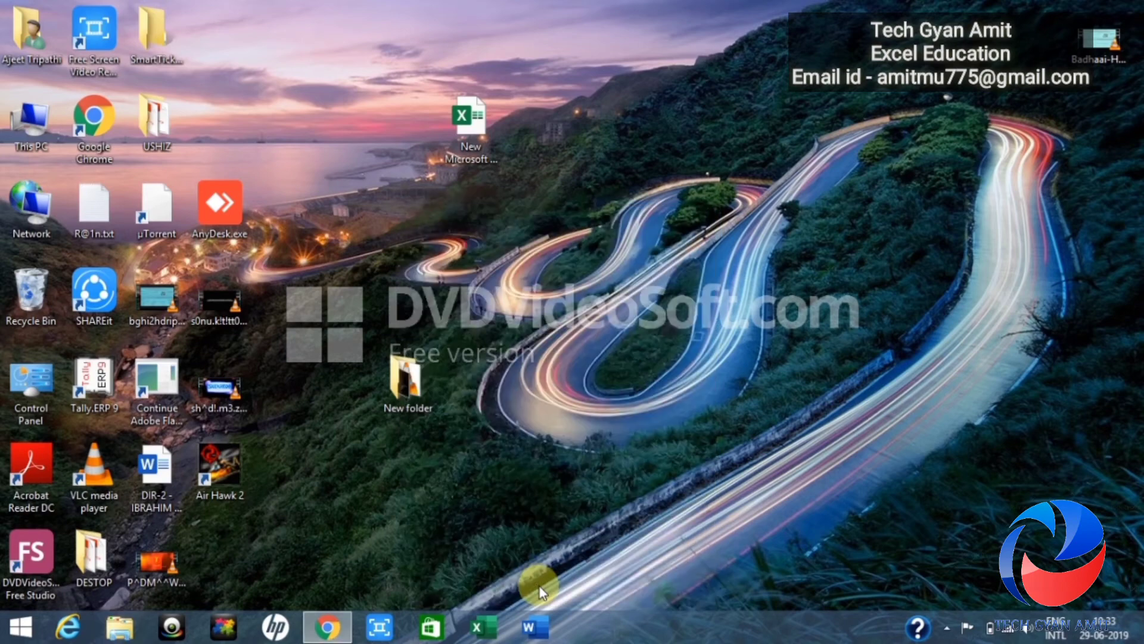
Open New folder from the desktop to test access to its contents, and close its window.
double_click(402, 394)
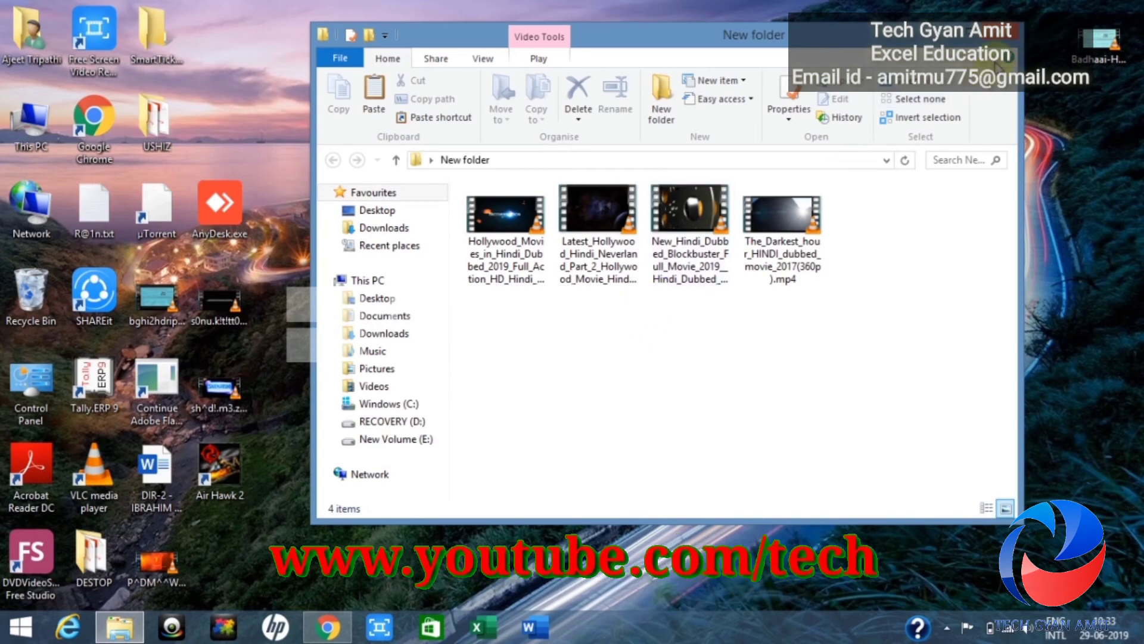
click(1007, 34)
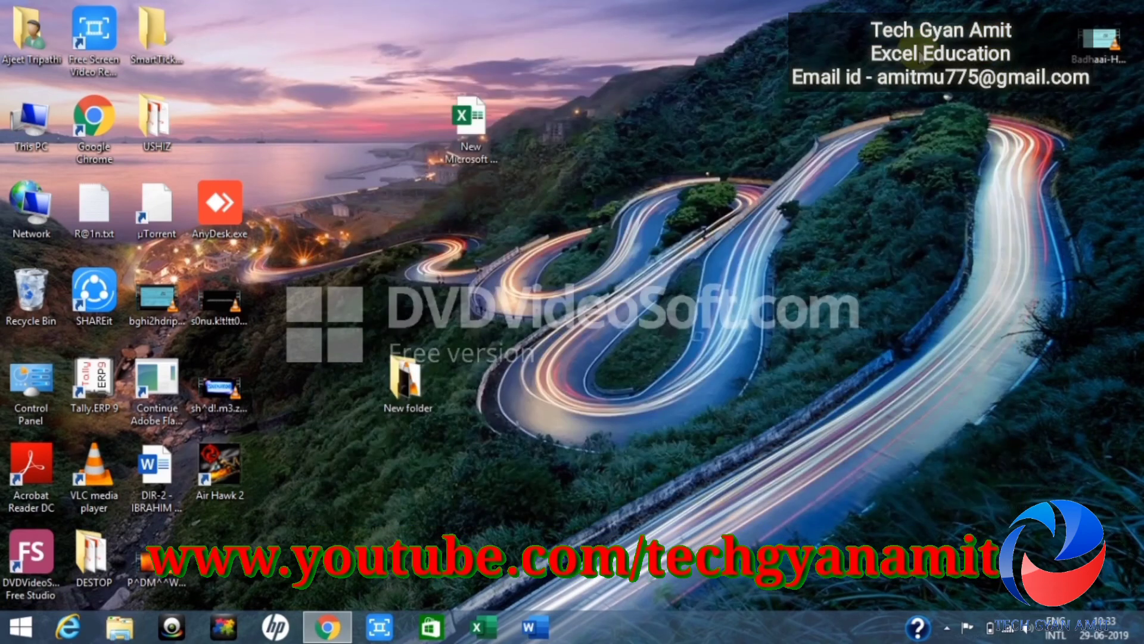